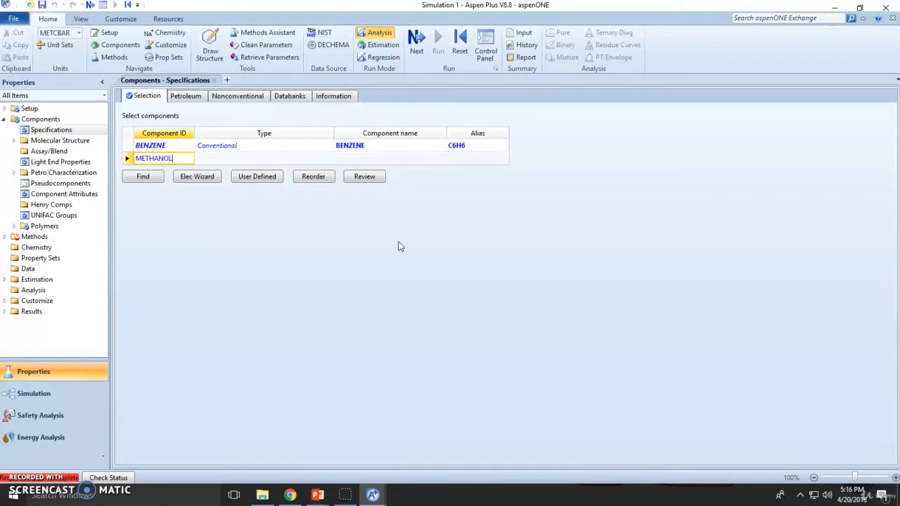
# Add METHANOL as a component, make WILSON the global property method, and run the property input.
pyautogui.press('Return')
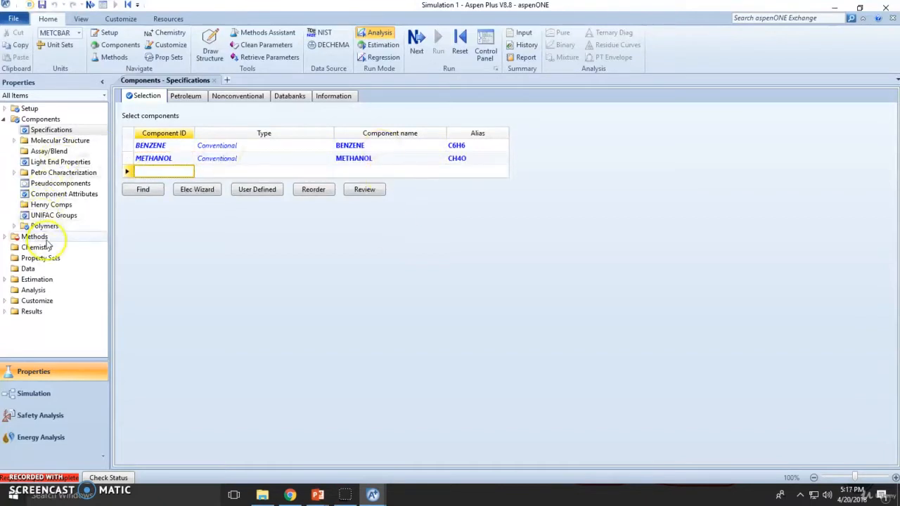
pyautogui.click(338, 132)
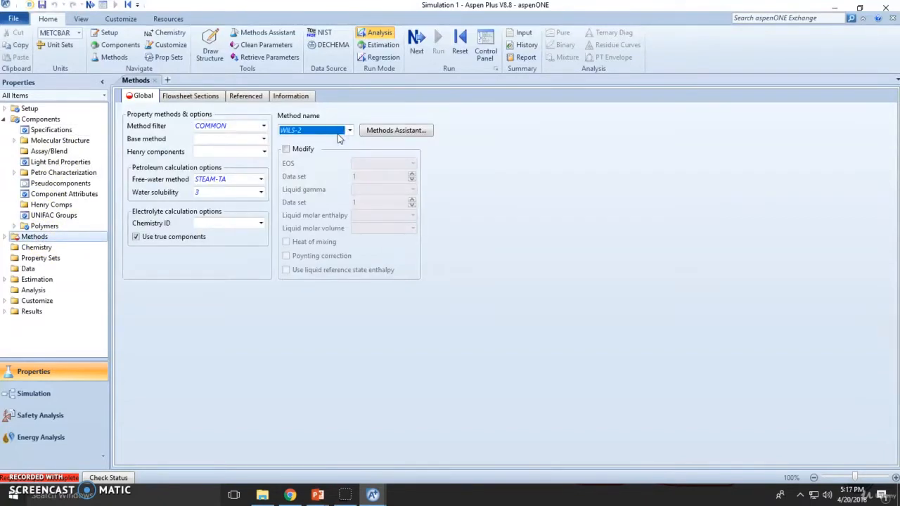
pyautogui.press('Return')
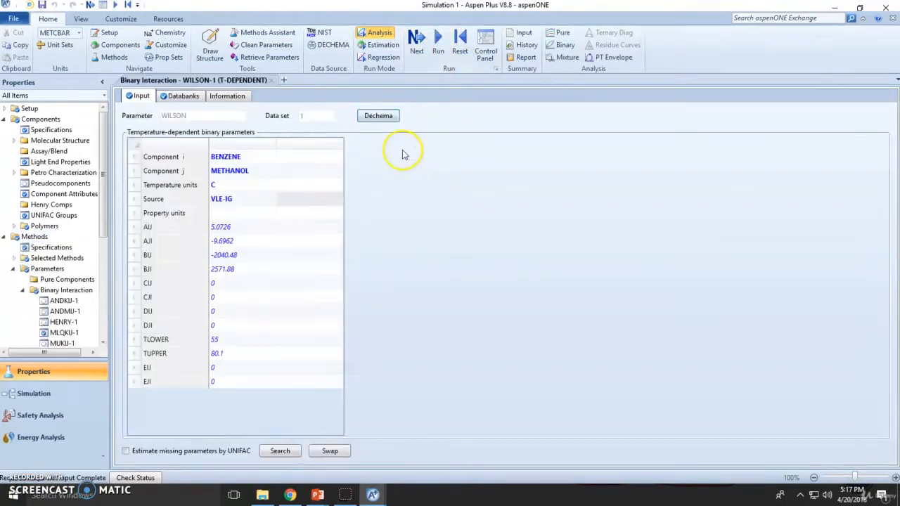
pyautogui.click(456, 49)
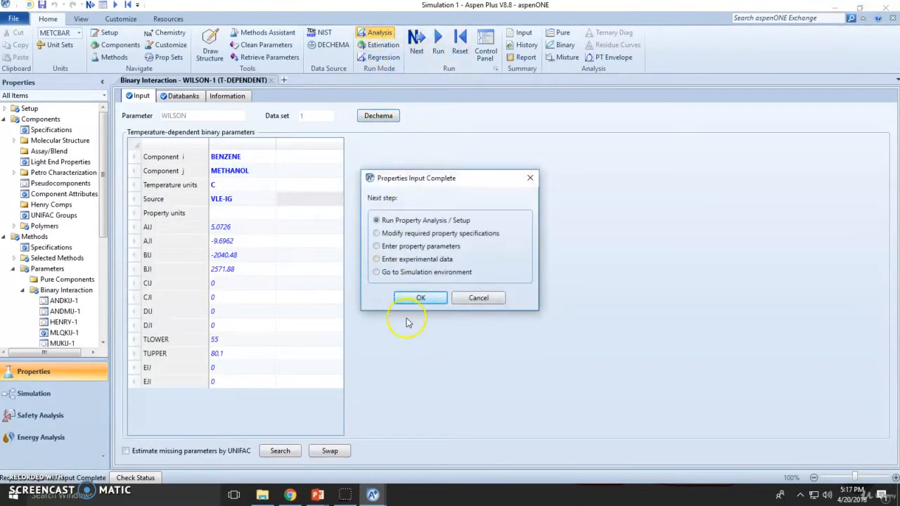
pyautogui.click(412, 301)
# Retrieve NIST TDE binary-mixture experimental data for BENZENE and METHANOL.
pyautogui.click(325, 35)
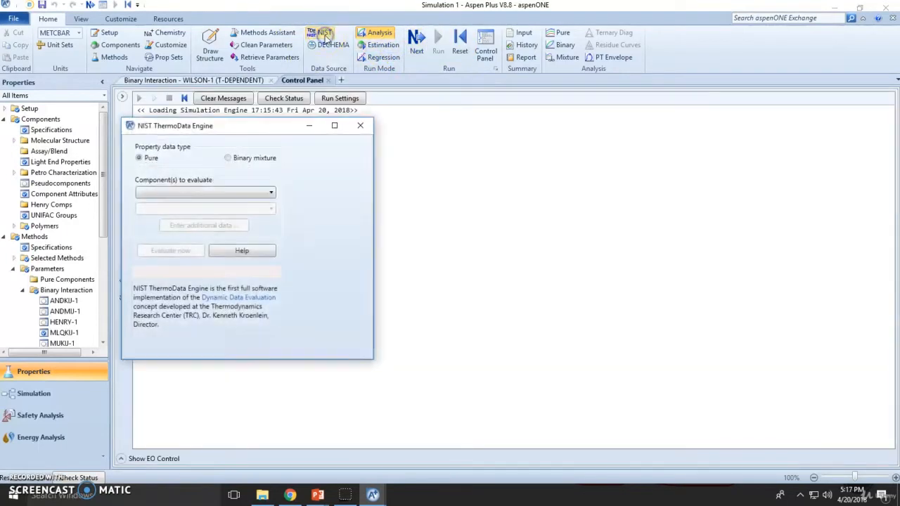
pyautogui.click(246, 162)
pyautogui.click(206, 195)
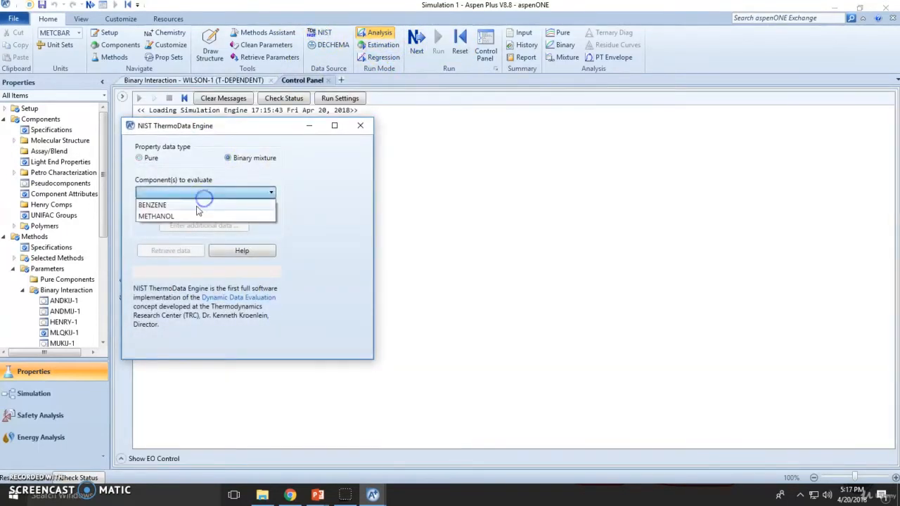
pyautogui.click(201, 204)
pyautogui.click(201, 209)
pyautogui.click(201, 221)
pyautogui.click(174, 255)
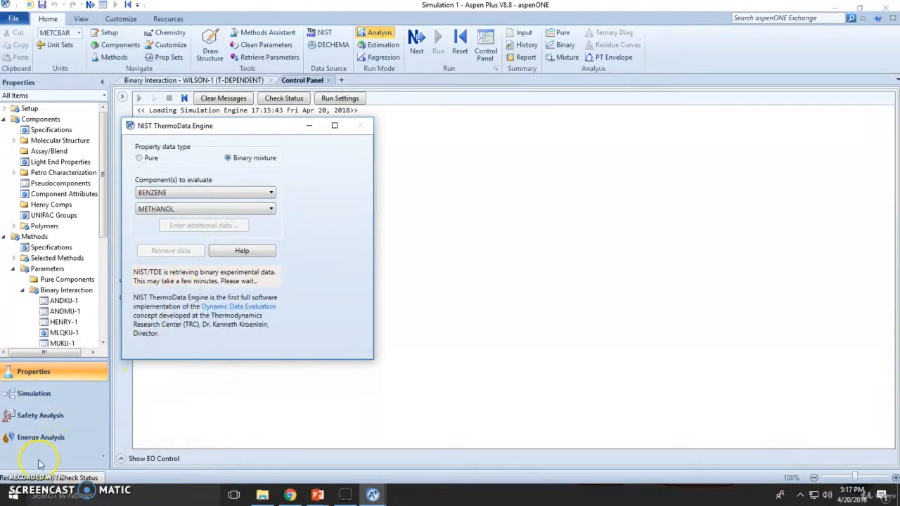
# Close the NIST TDE window and expand Binary VLE > Isobaric in the results tree.
pyautogui.click(360, 125)
pyautogui.click(134, 132)
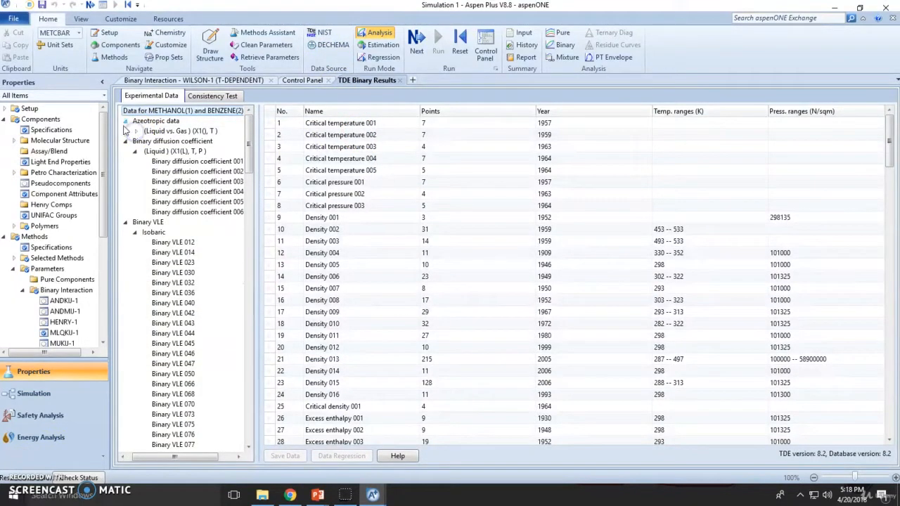
pyautogui.click(125, 121)
pyautogui.click(125, 131)
pyautogui.click(150, 140)
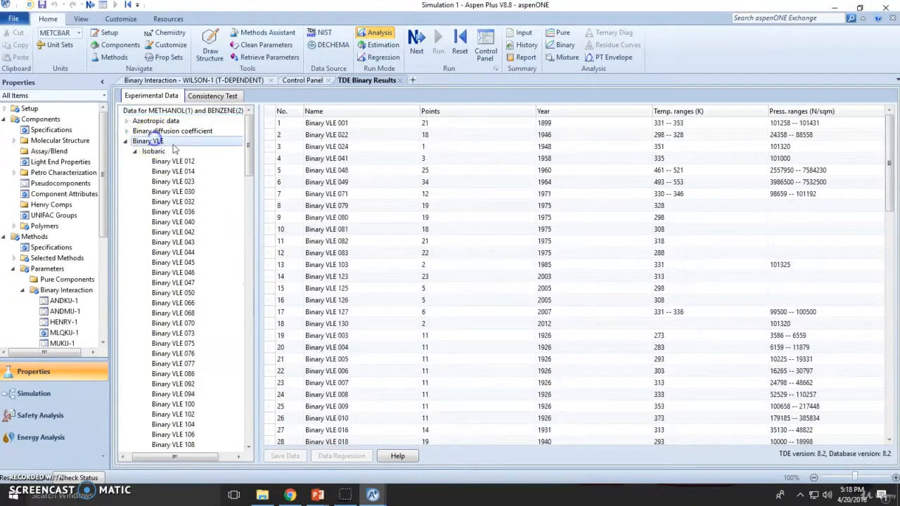
pyautogui.click(136, 151)
pyautogui.click(137, 162)
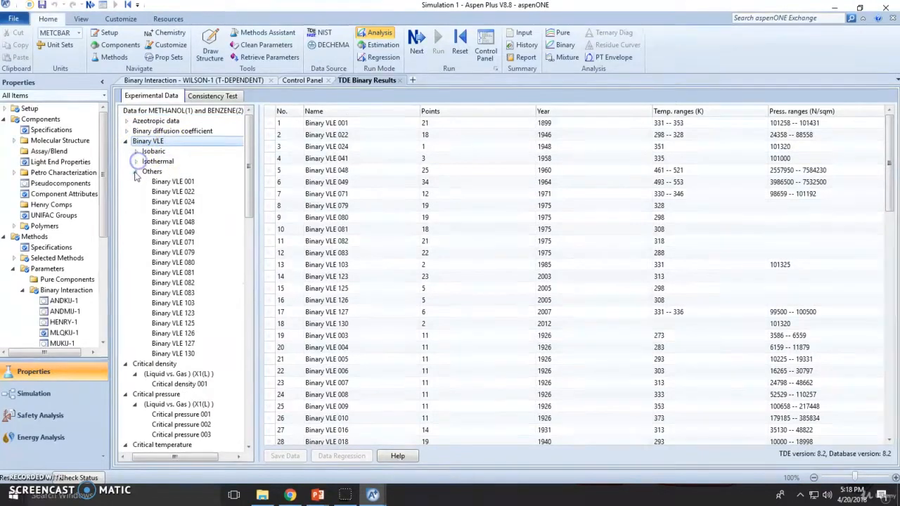
pyautogui.click(136, 151)
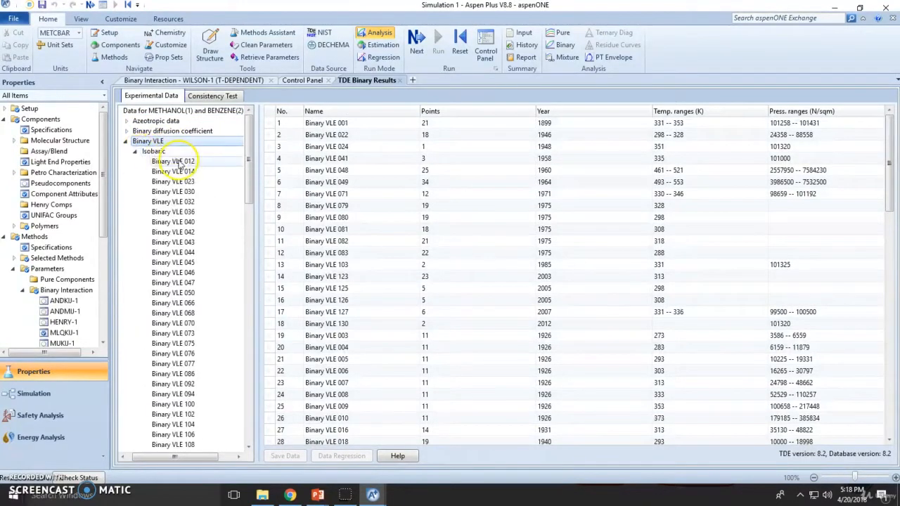
# Browse isobaric sets Binary VLE 102 and 117, then show Binary VLE 121 and select its reference.
pyautogui.scroll(-10, 197, 197)
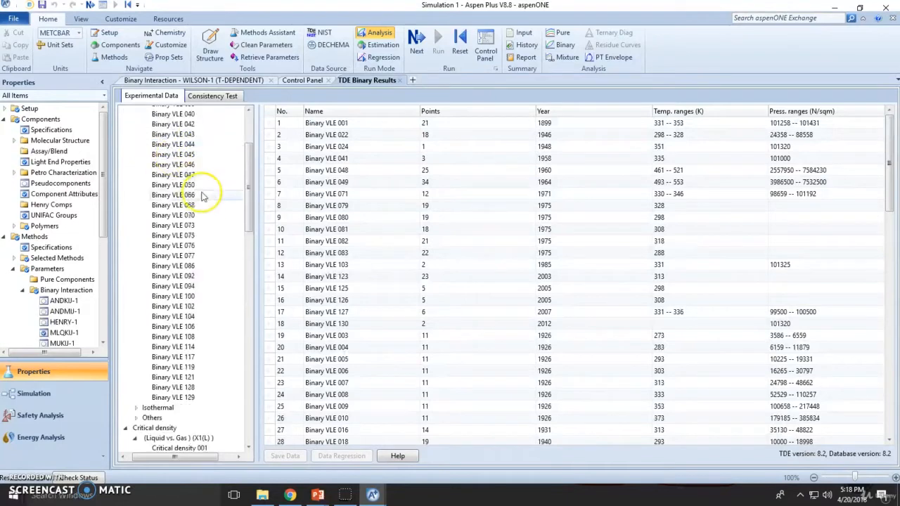
pyautogui.scroll(3, 199, 204)
pyautogui.click(197, 199)
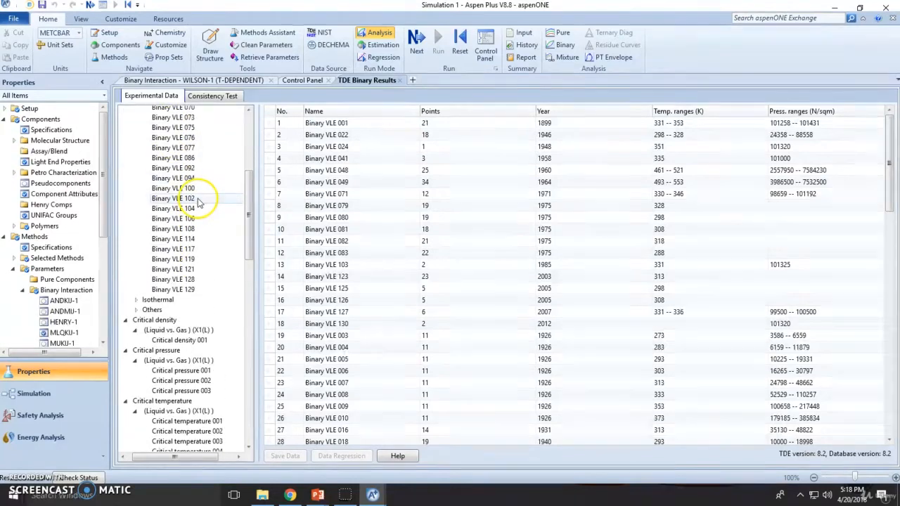
pyautogui.click(189, 250)
pyautogui.click(191, 269)
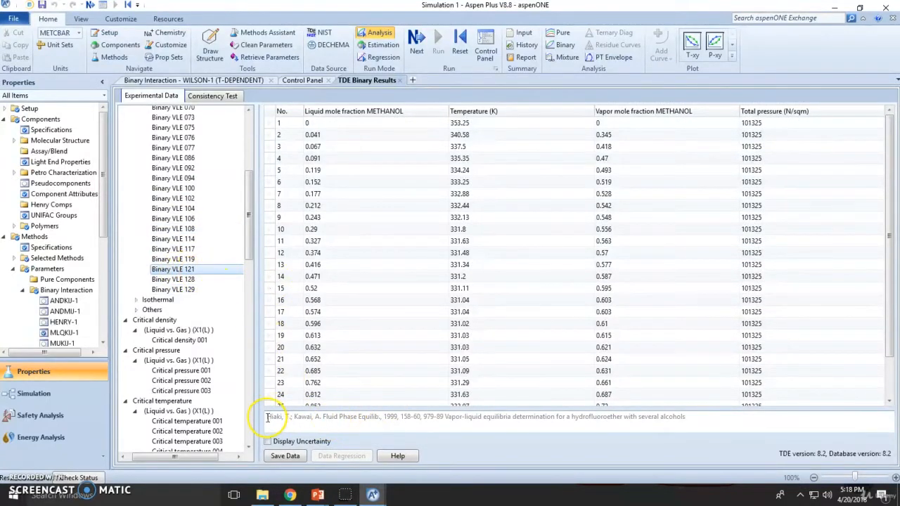
pyautogui.moveTo(268, 418); pyautogui.dragTo(718, 426)
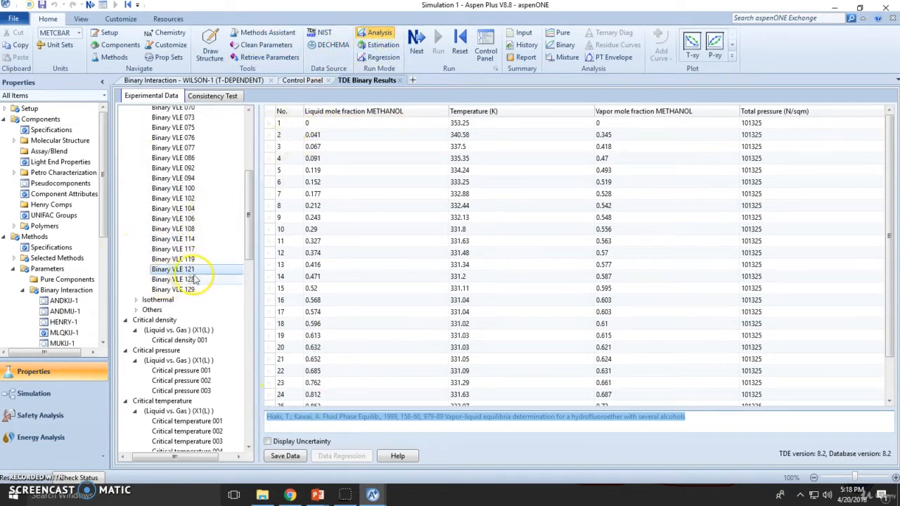
# Save Binary VLE 121 as experimental data set BVLE121.
pyautogui.click(295, 456)
pyautogui.click(137, 275)
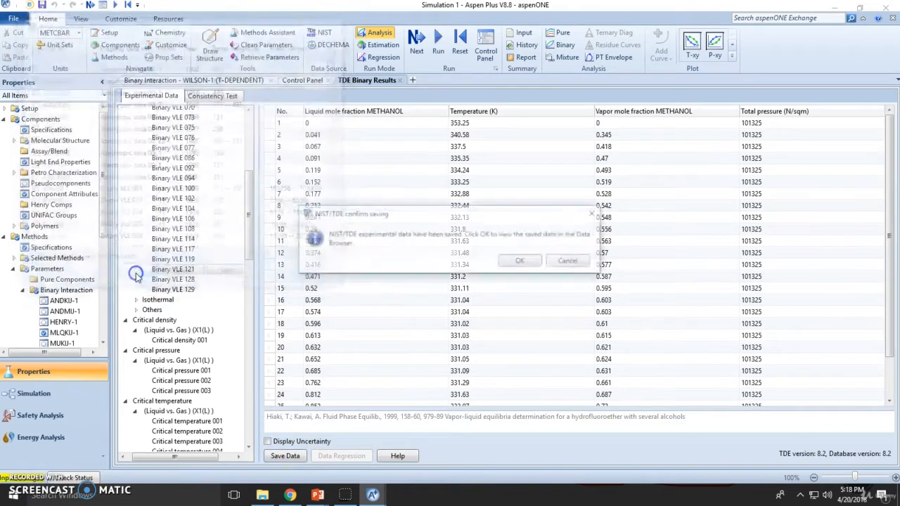
pyautogui.click(578, 263)
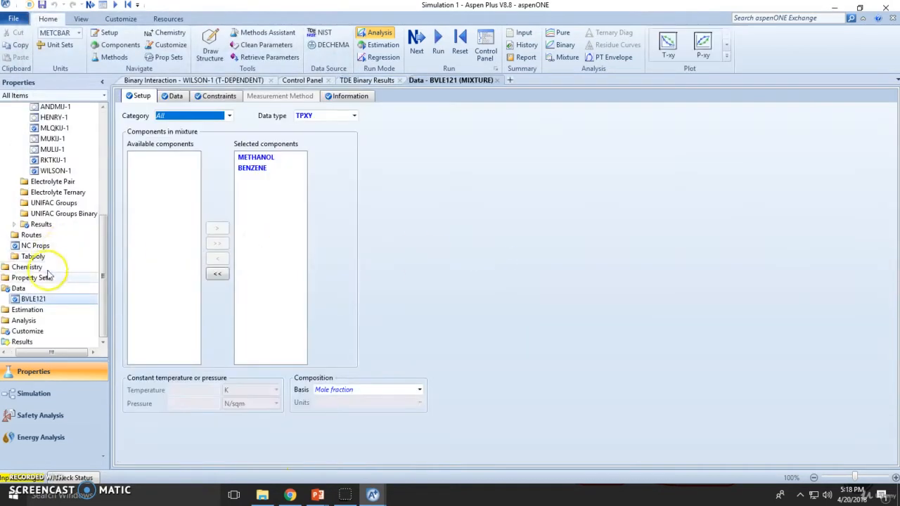
# Create a Txy binary analysis varying methanol, with METHANOL as component 1 and BENZENE as component 2.
pyautogui.click(565, 45)
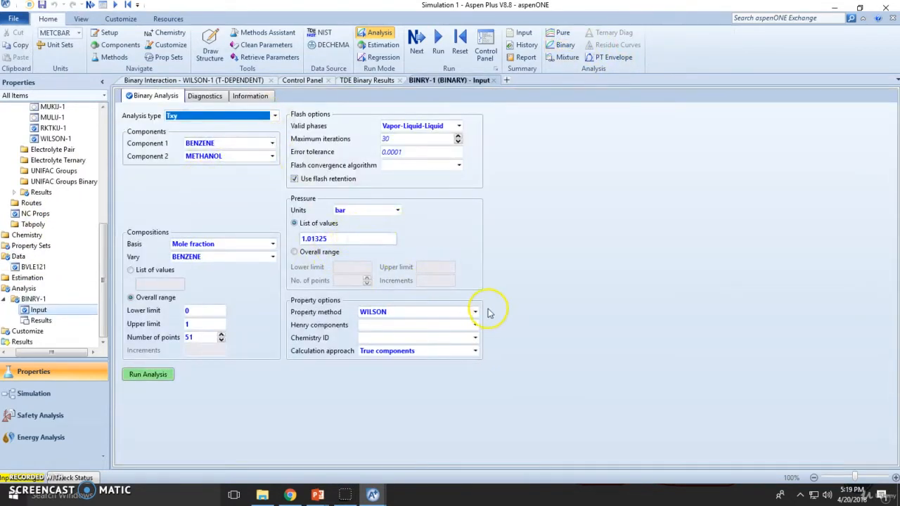
pyautogui.click(272, 257)
pyautogui.click(242, 279)
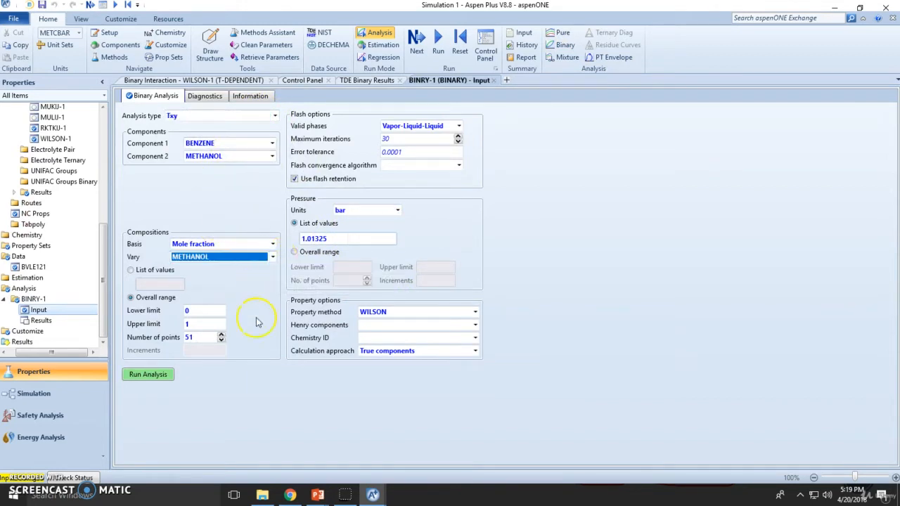
pyautogui.click(258, 328)
pyautogui.click(272, 143)
pyautogui.click(256, 165)
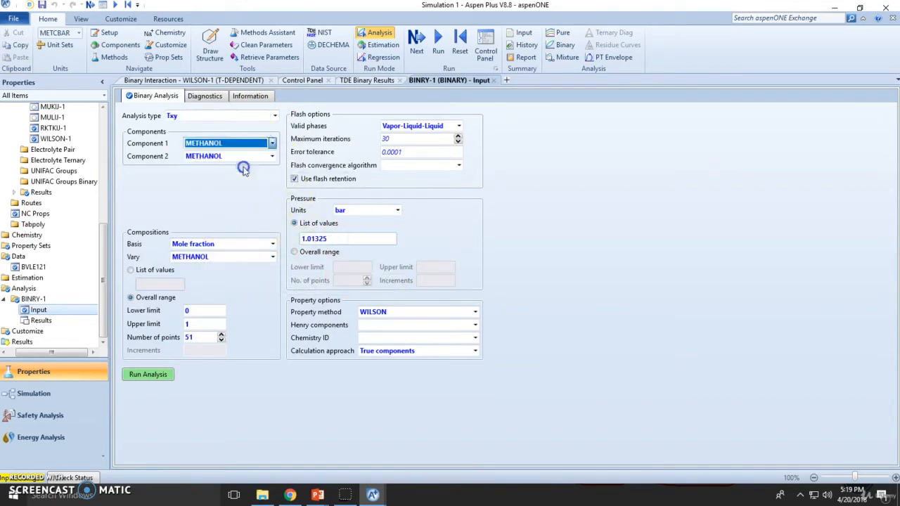
pyautogui.click(272, 156)
pyautogui.click(255, 169)
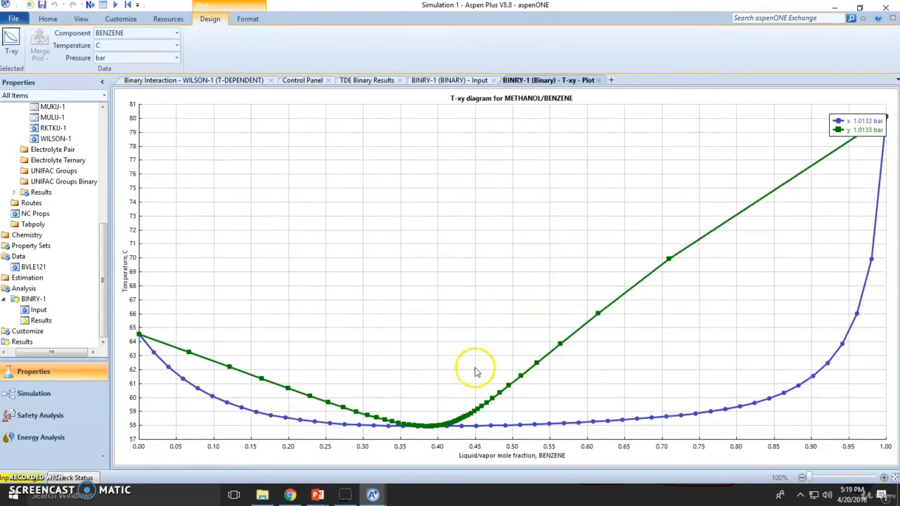
# Rerun the binary analysis varying methanol and show the T-xy plot temperatures in K.
pyautogui.click(176, 46)
pyautogui.click(146, 59)
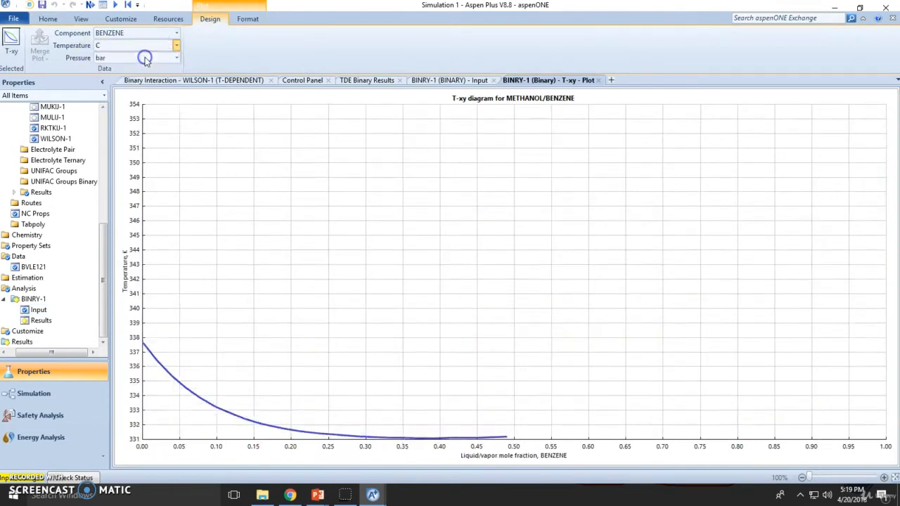
pyautogui.click(40, 311)
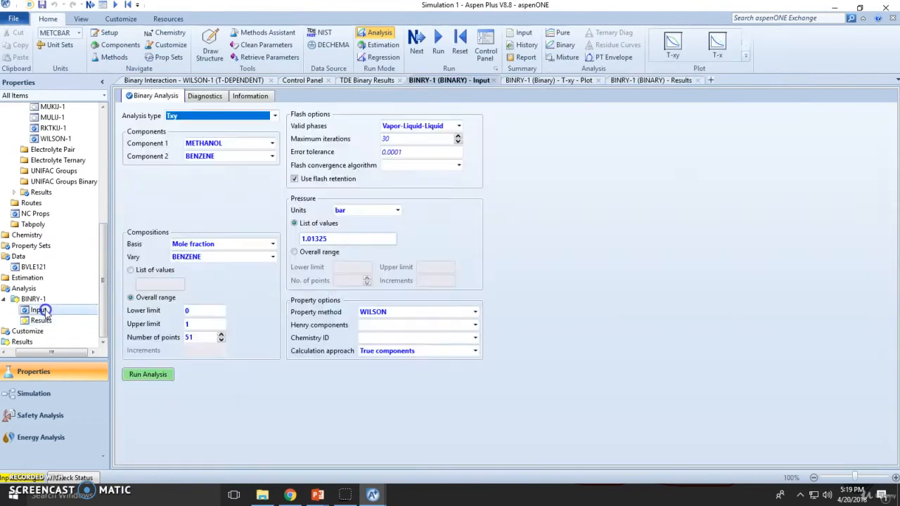
pyautogui.click(258, 259)
pyautogui.click(257, 270)
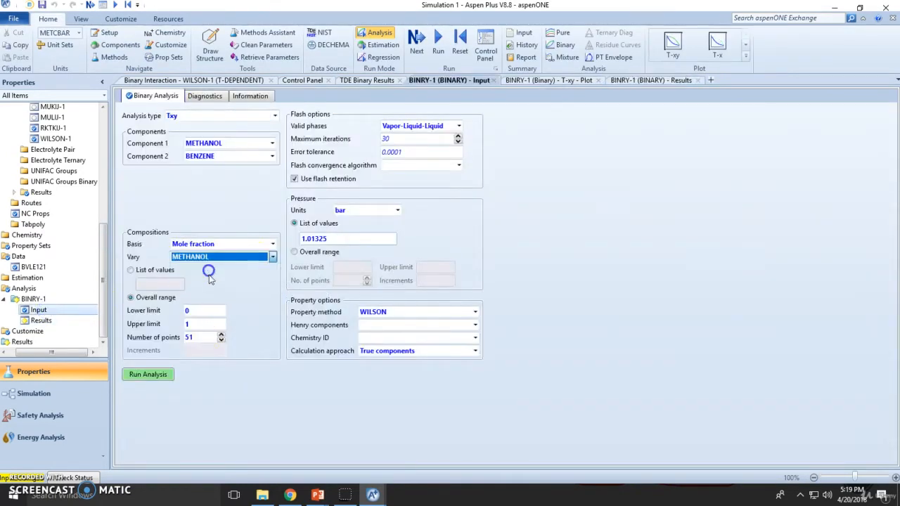
pyautogui.click(141, 375)
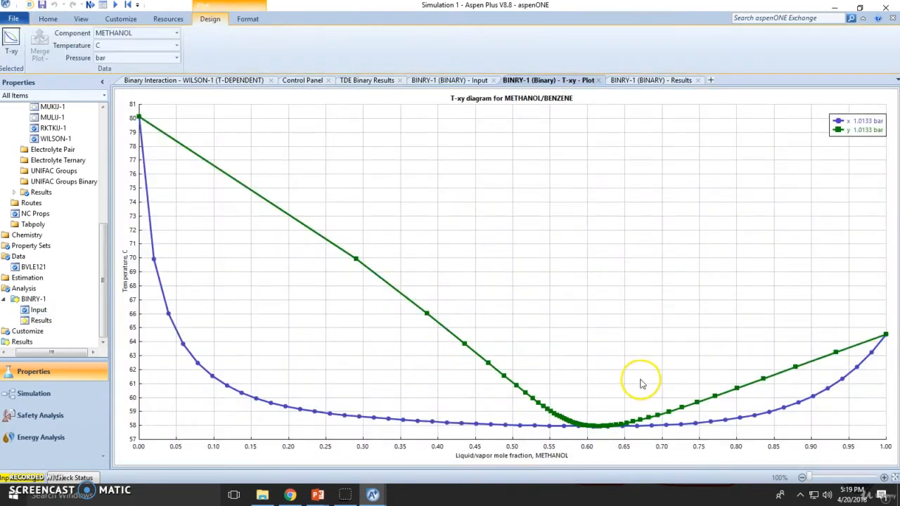
pyautogui.click(176, 45)
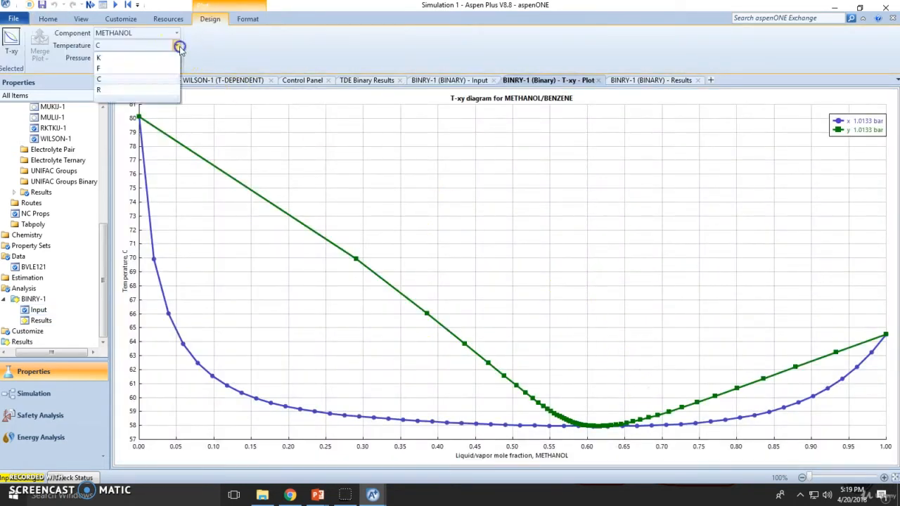
pyautogui.click(134, 75)
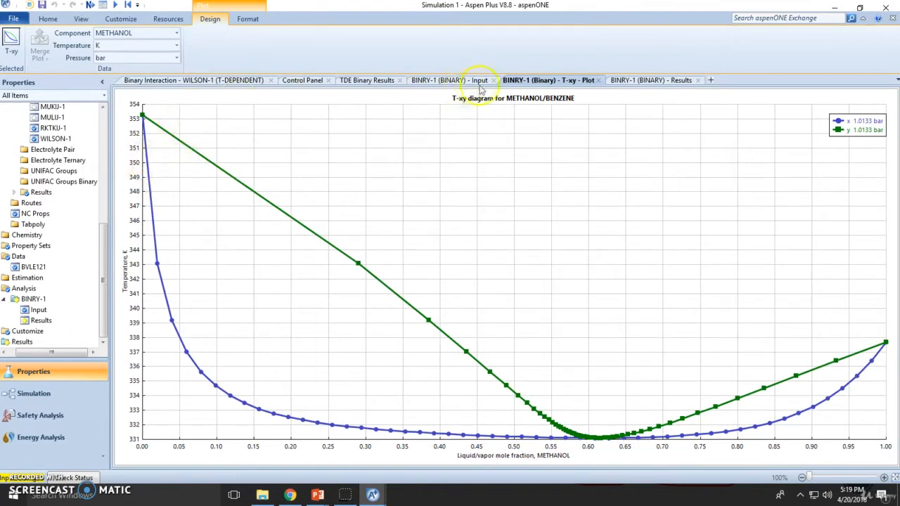
# Cycle through the open tabs to the Wilson T-xy plot, then open data set BVLE121.
pyautogui.click(211, 79)
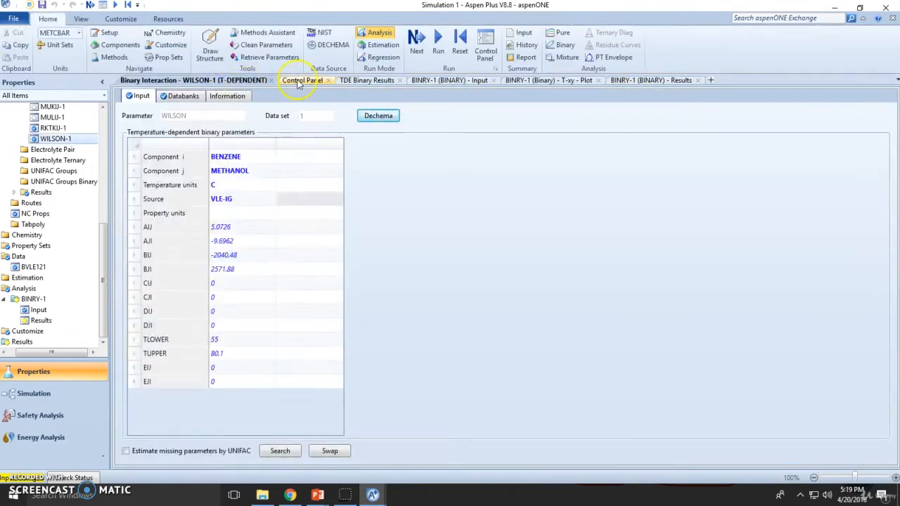
pyautogui.click(299, 81)
pyautogui.click(364, 80)
pyautogui.click(443, 80)
pyautogui.click(520, 81)
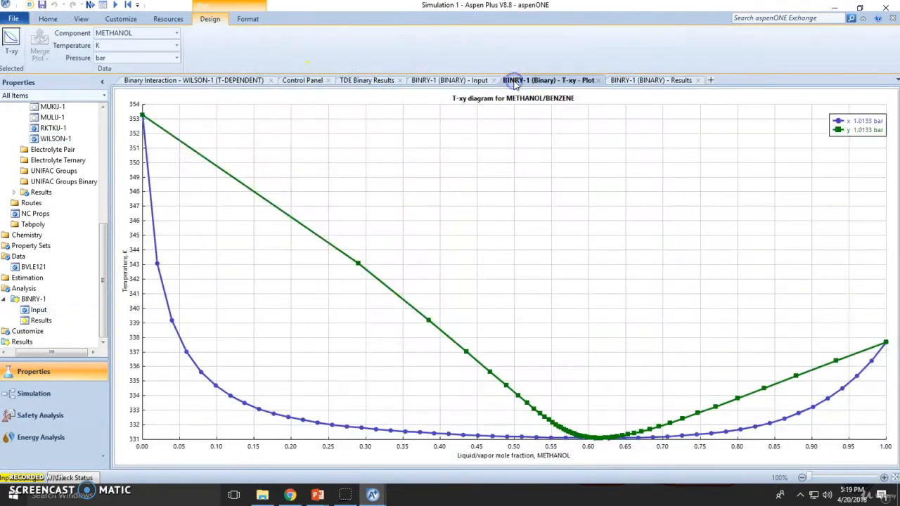
pyautogui.doubleClick(28, 268)
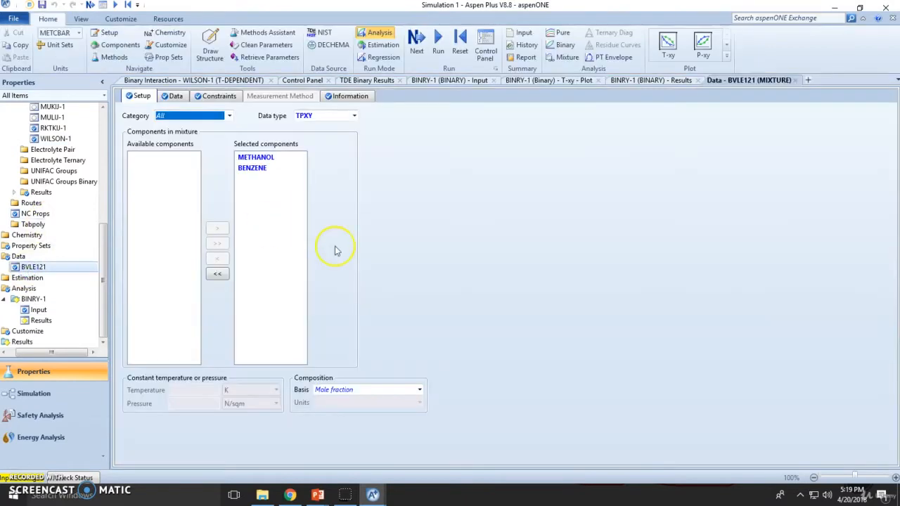
# Plot BVLE121 as T-xy, merge it into the BINRY-1 T-xy plot, and use a single Y axis.
pyautogui.click(671, 47)
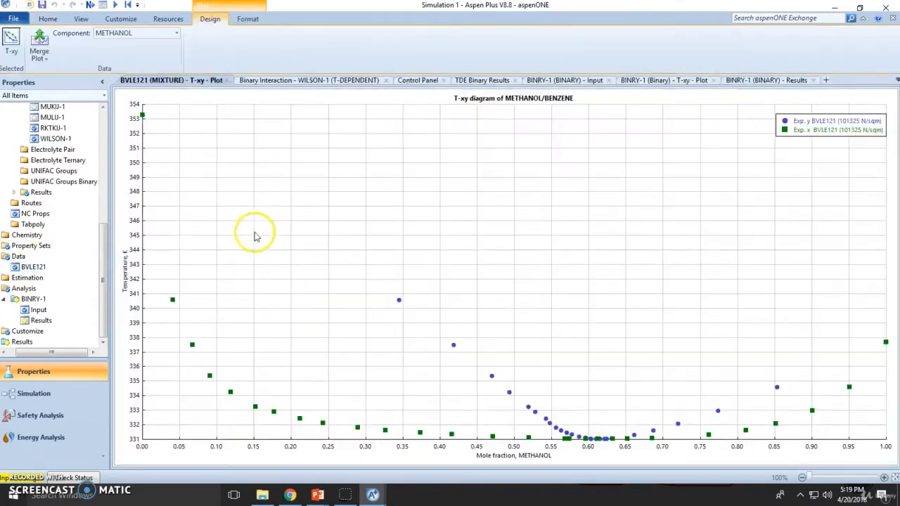
pyautogui.click(43, 63)
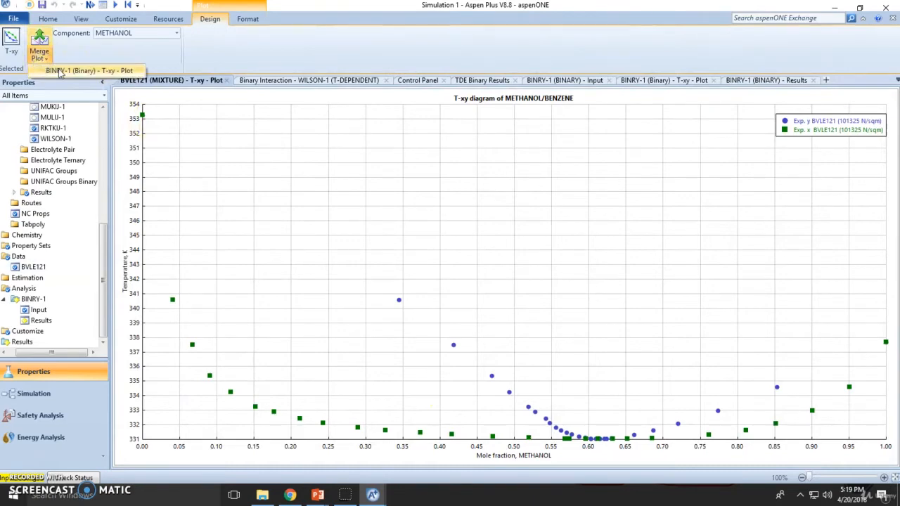
pyautogui.click(60, 71)
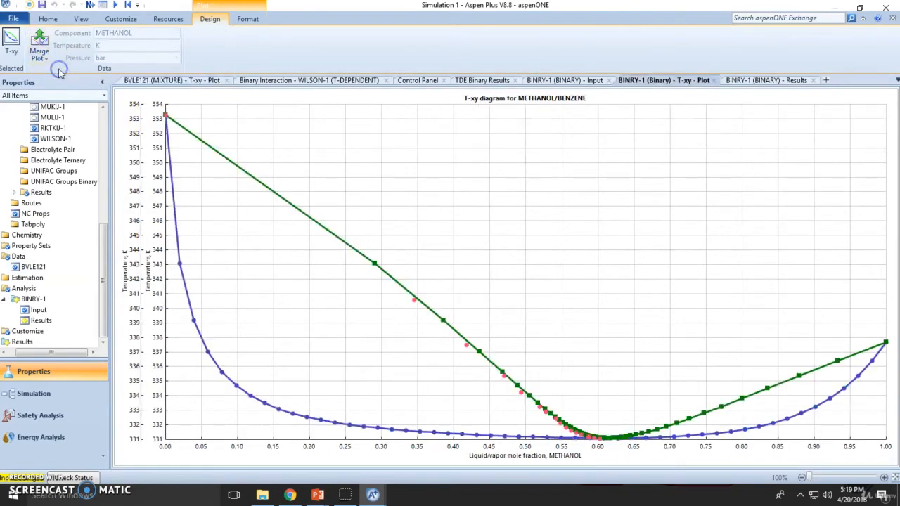
pyautogui.rightClick(259, 279)
pyautogui.click(301, 379)
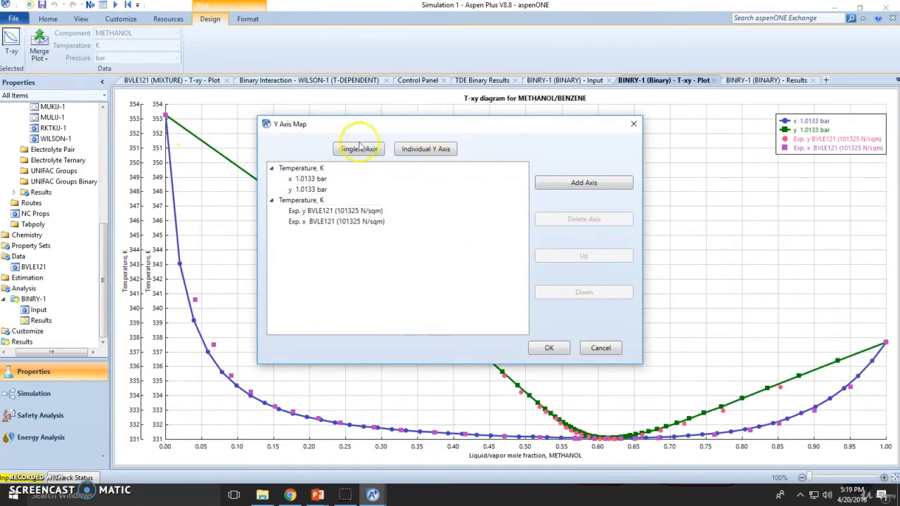
pyautogui.click(359, 148)
pyautogui.click(550, 348)
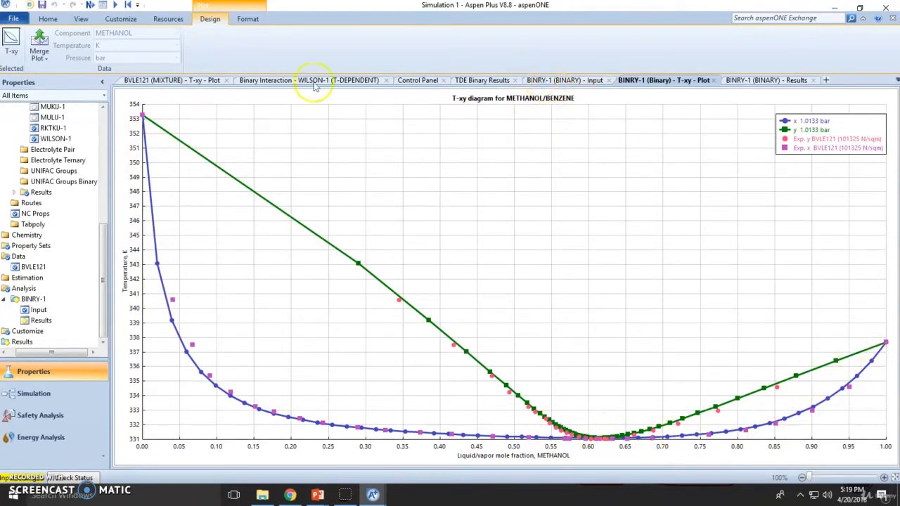
pyautogui.moveTo(70, 351); pyautogui.dragTo(11, 350)
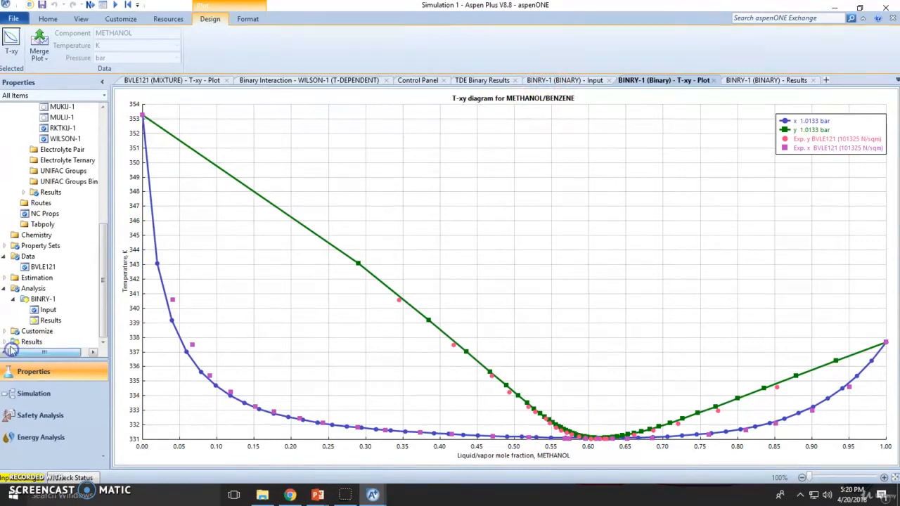
pyautogui.scroll(10, 96, 275)
# Change the global property method to PENG-ROB and rerun the property setup.
pyautogui.click(37, 120)
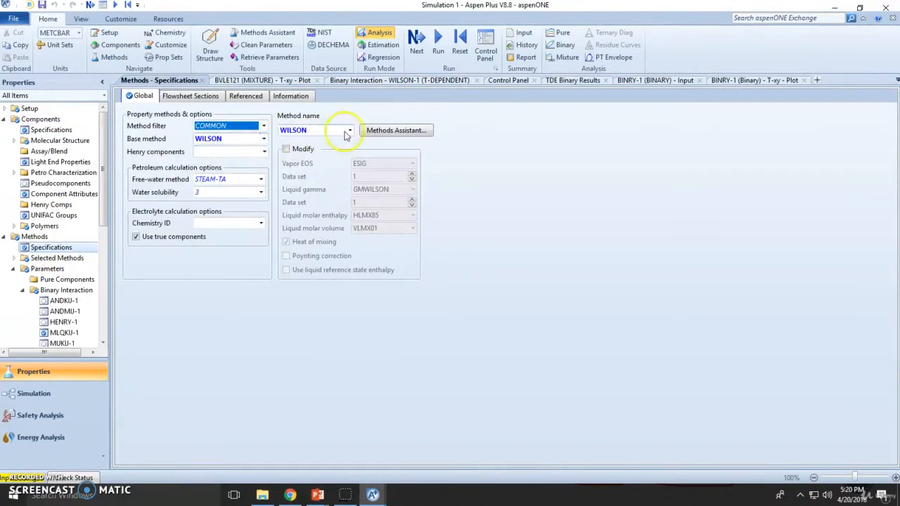
pyautogui.click(349, 131)
pyautogui.scroll(5, 348, 150)
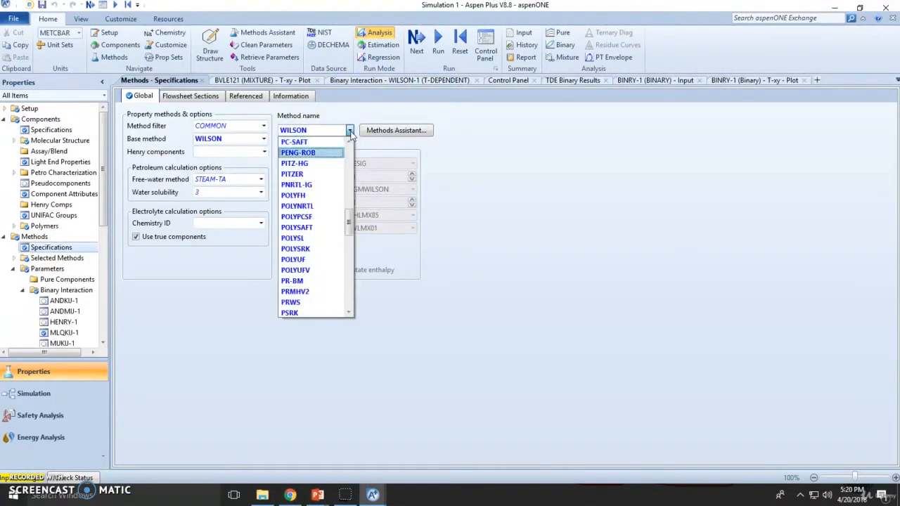
pyautogui.click(341, 150)
pyautogui.click(422, 46)
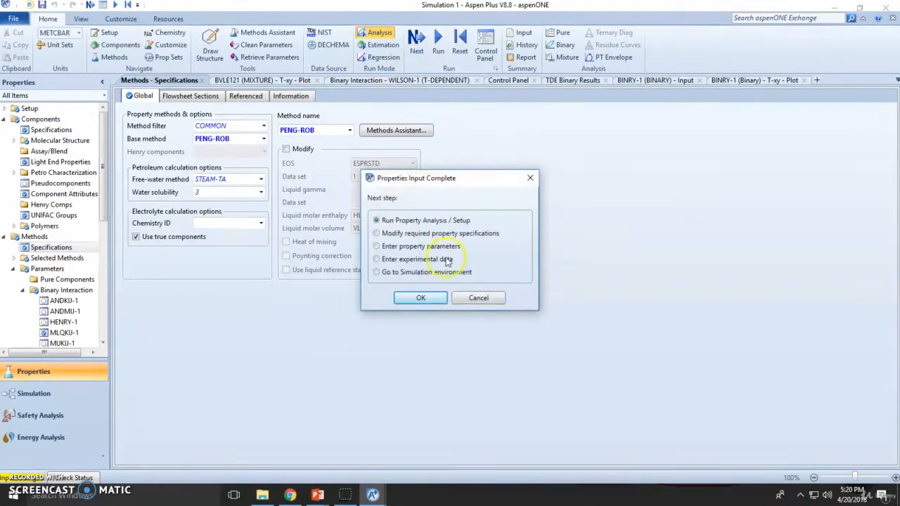
pyautogui.click(422, 297)
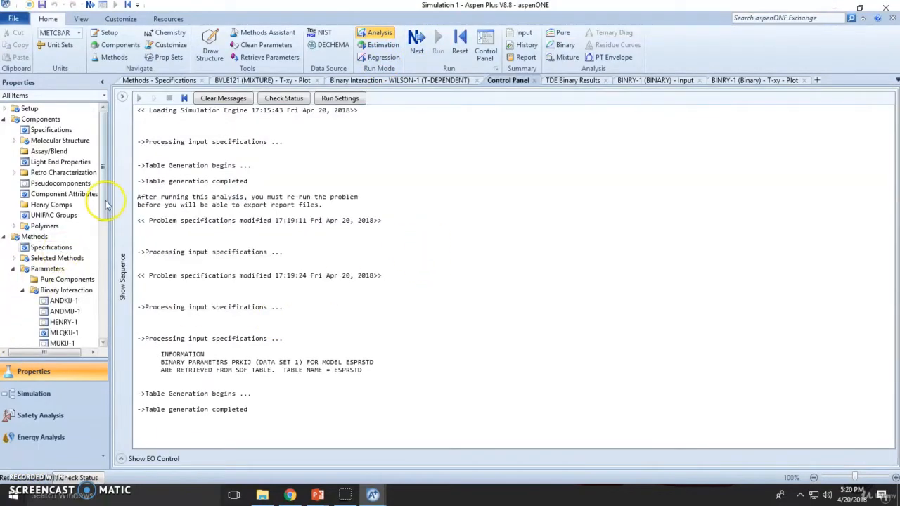
# Open the PRLIJ-1 binary parameters and retrieve all available Peng-Robinson parameters.
pyautogui.moveTo(104, 204); pyautogui.dragTo(113, 157)
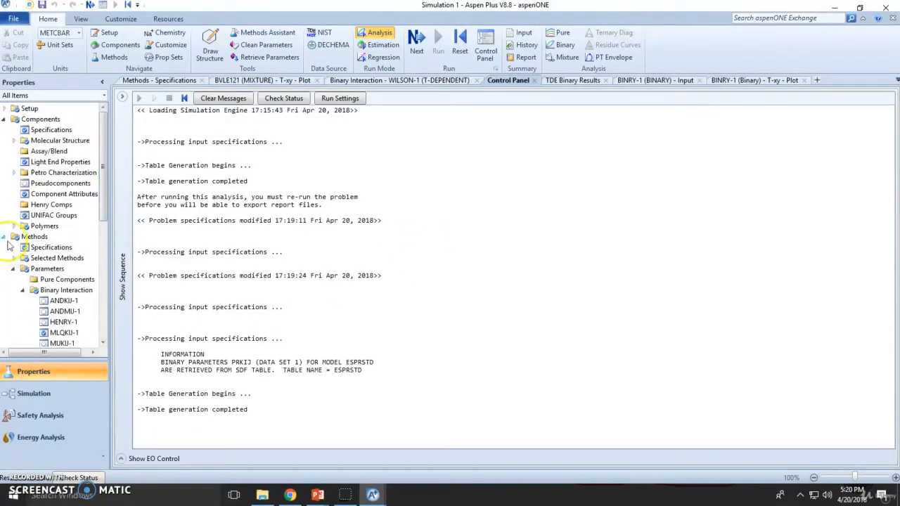
pyautogui.scroll(-3, 80, 282)
pyautogui.click(68, 295)
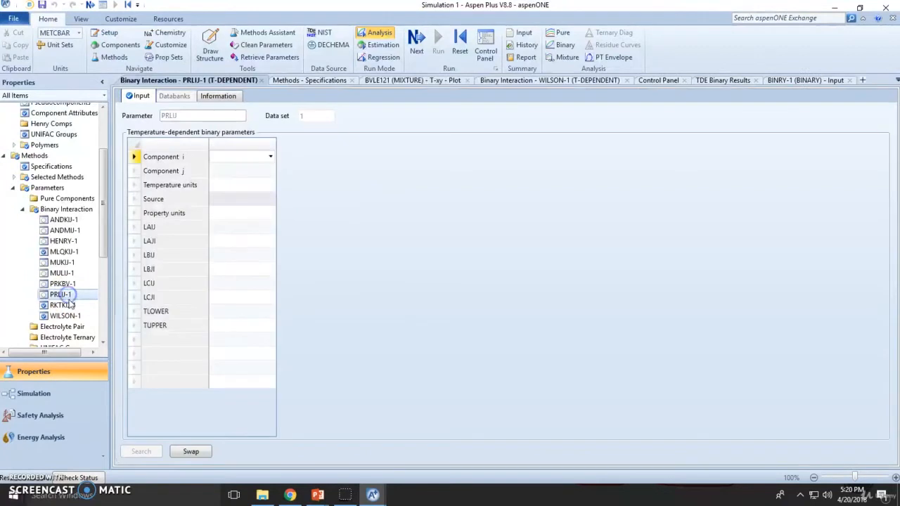
pyautogui.click(260, 56)
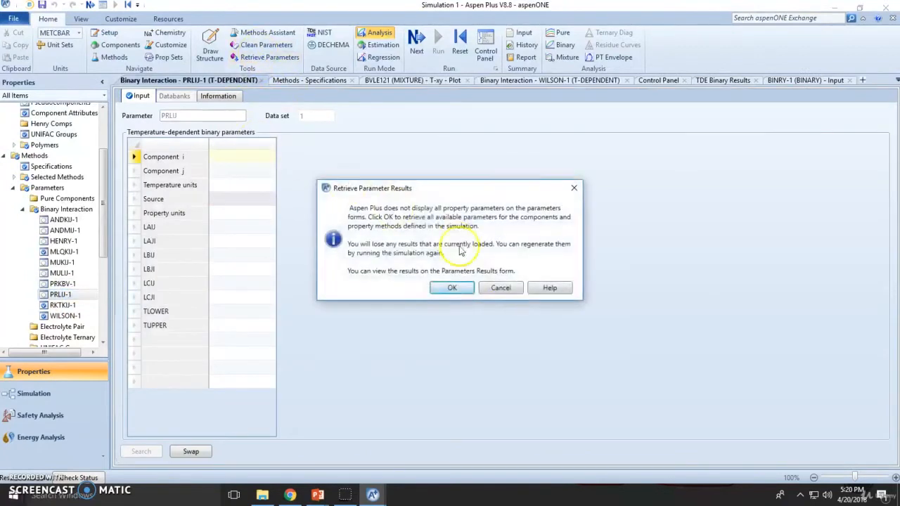
pyautogui.click(454, 290)
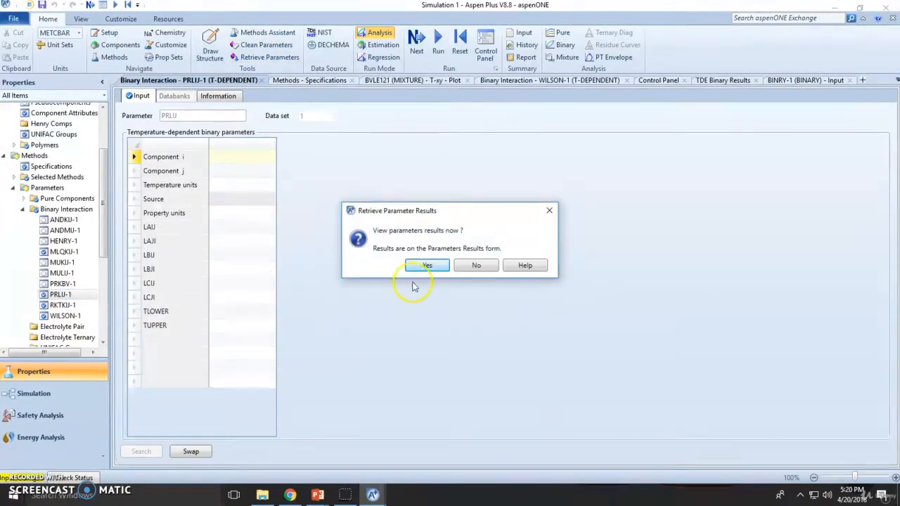
pyautogui.click(426, 266)
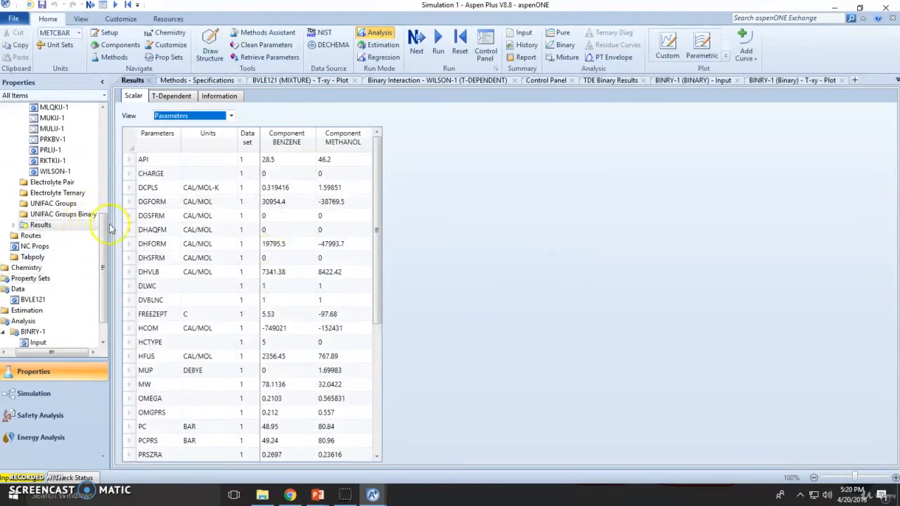
pyautogui.scroll(5, 85, 253)
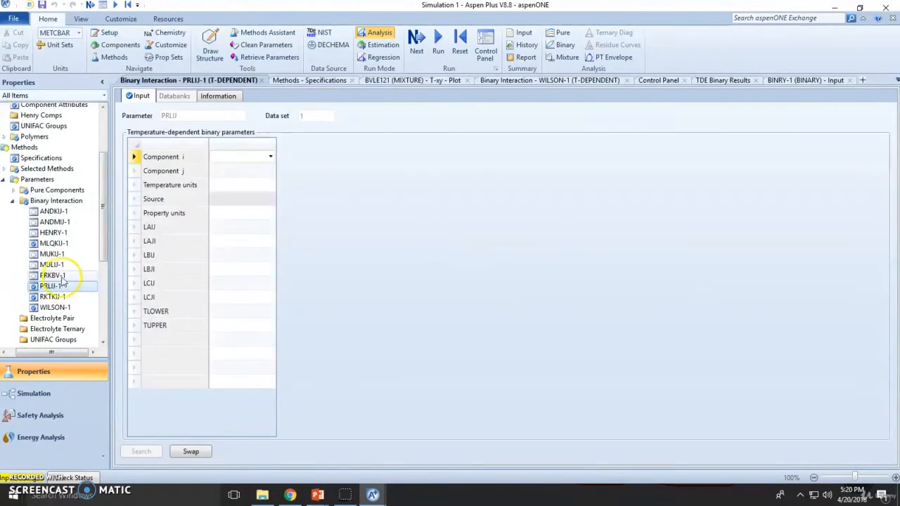
# Inspect the RKTKIJ-1 parameters and tidy the tree to show Data > BVLE121.
pyautogui.click(63, 297)
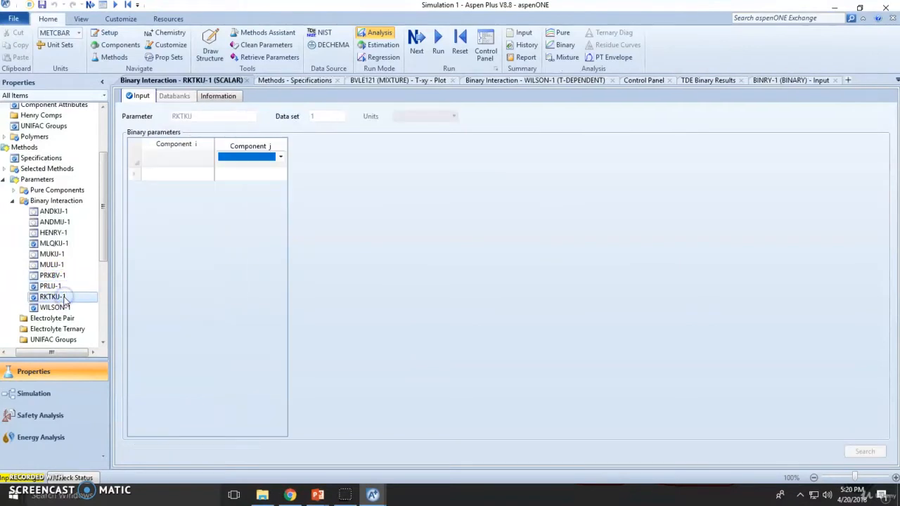
pyautogui.click(4, 180)
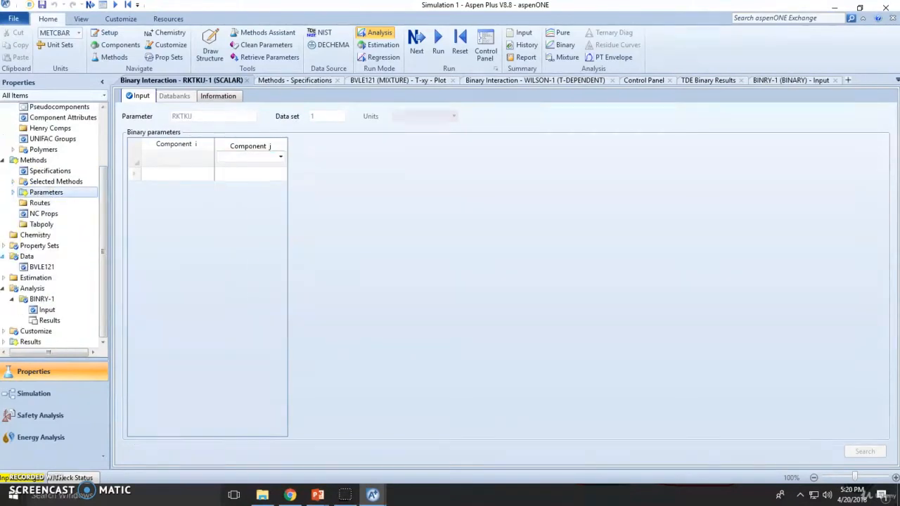
pyautogui.click(3, 256)
pyautogui.click(3, 267)
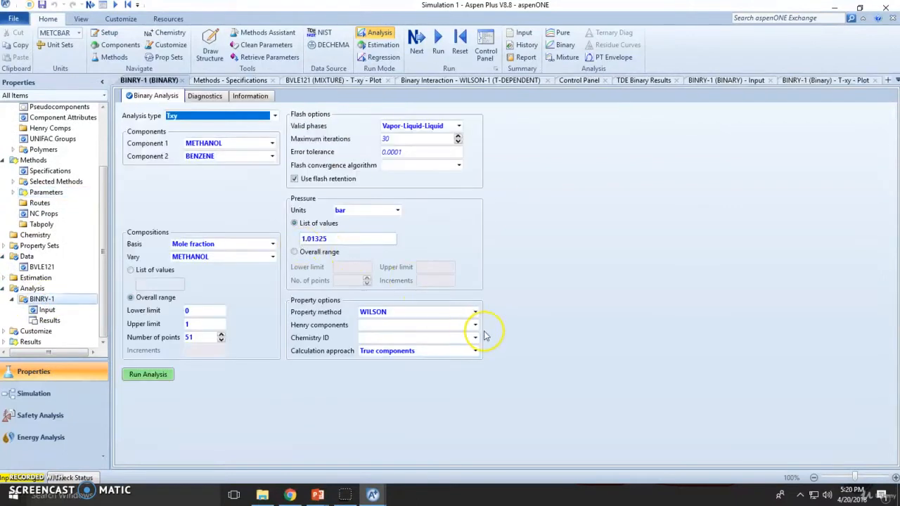
# Set the BINRY-1 binary analysis property method to PENG-ROB.
pyautogui.click(475, 312)
pyautogui.click(390, 325)
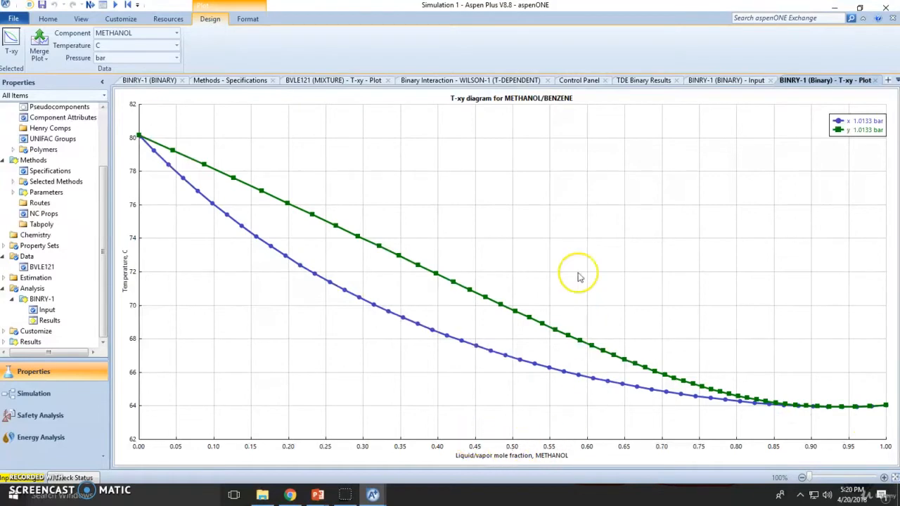
# Close the binary analysis input, Methods Specifications, Wilson parameters and run messages tabs.
pyautogui.click(172, 80)
pyautogui.click(182, 81)
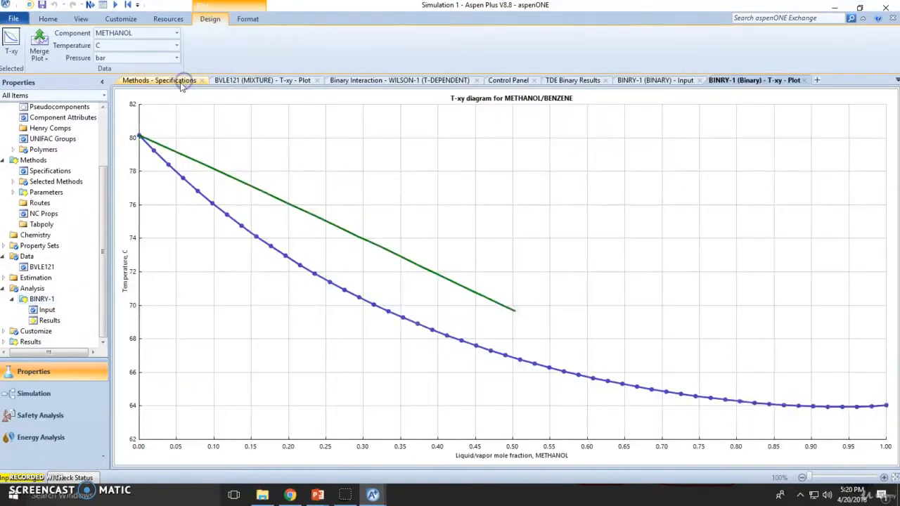
pyautogui.click(187, 82)
pyautogui.click(202, 81)
pyautogui.click(221, 81)
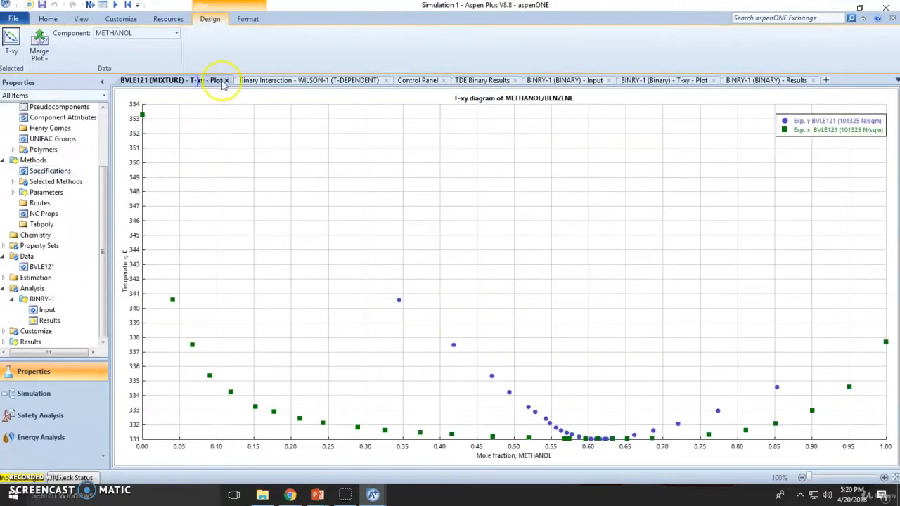
pyautogui.click(287, 80)
pyautogui.click(388, 80)
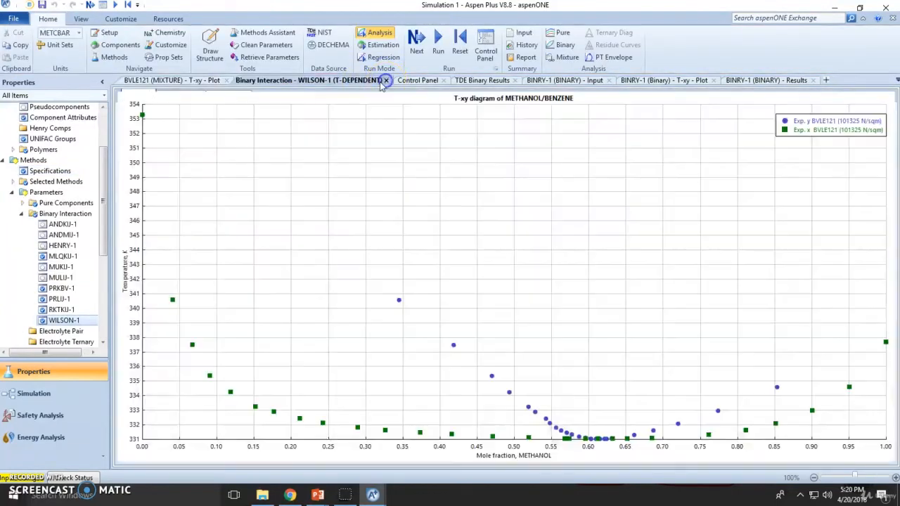
pyautogui.click(258, 80)
pyautogui.click(284, 81)
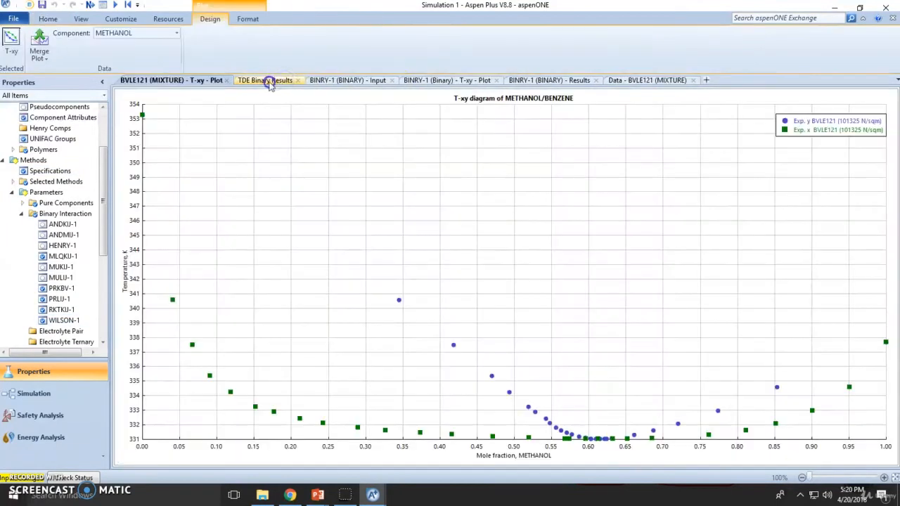
pyautogui.click(269, 80)
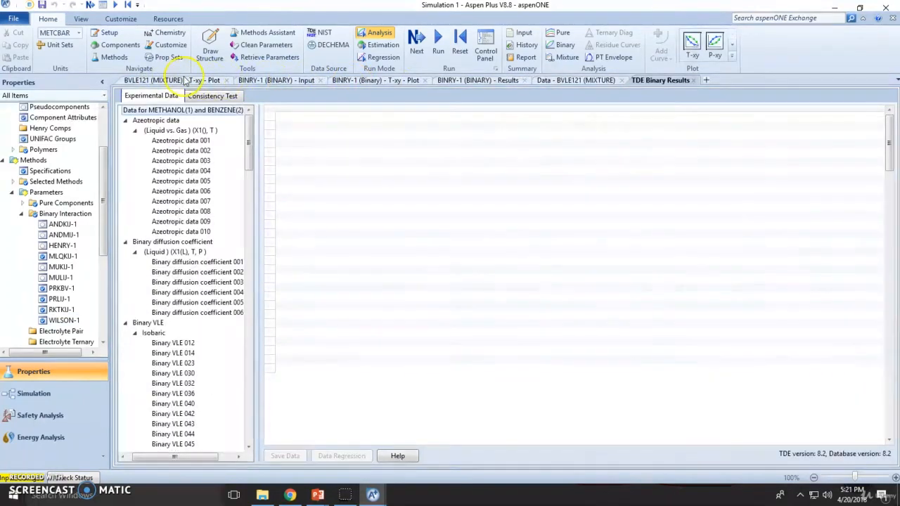
pyautogui.click(187, 81)
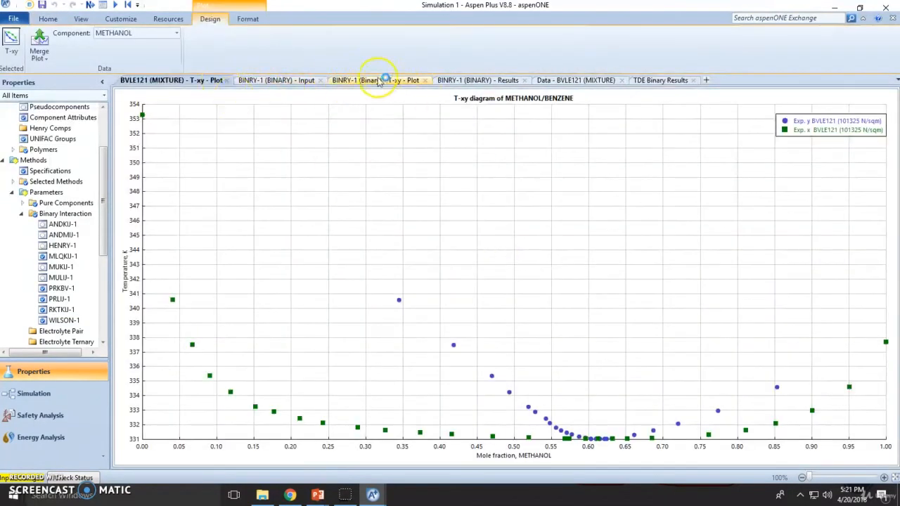
# Close the remaining BINRY-1, BVLE121 setup and TDE Binary Results tabs, then reopen BINRY-1 Results.
pyautogui.click(307, 82)
pyautogui.click(314, 80)
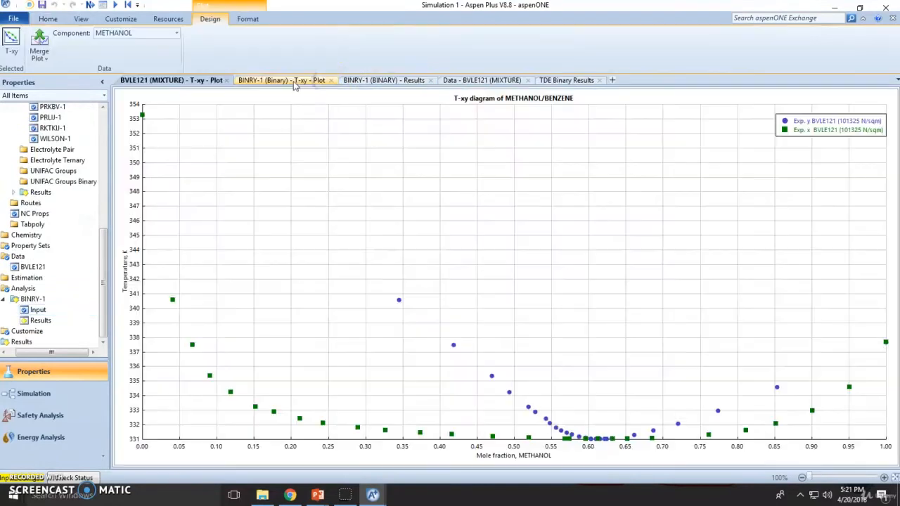
pyautogui.click(310, 80)
pyautogui.click(331, 80)
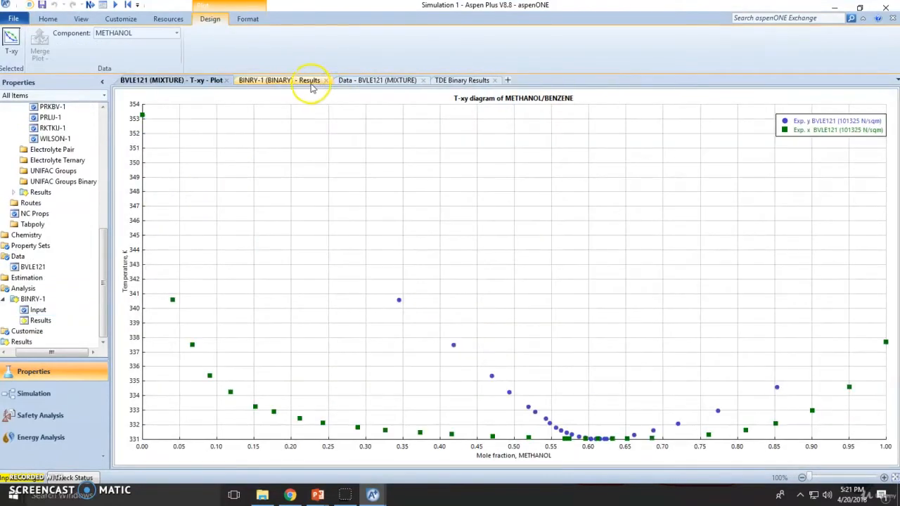
pyautogui.click(312, 81)
pyautogui.click(327, 80)
pyautogui.click(309, 82)
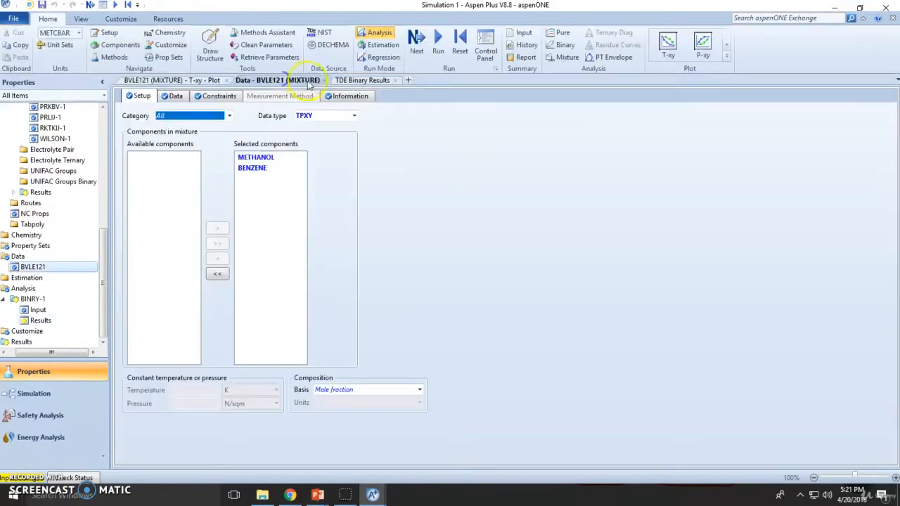
pyautogui.click(324, 80)
pyautogui.click(297, 80)
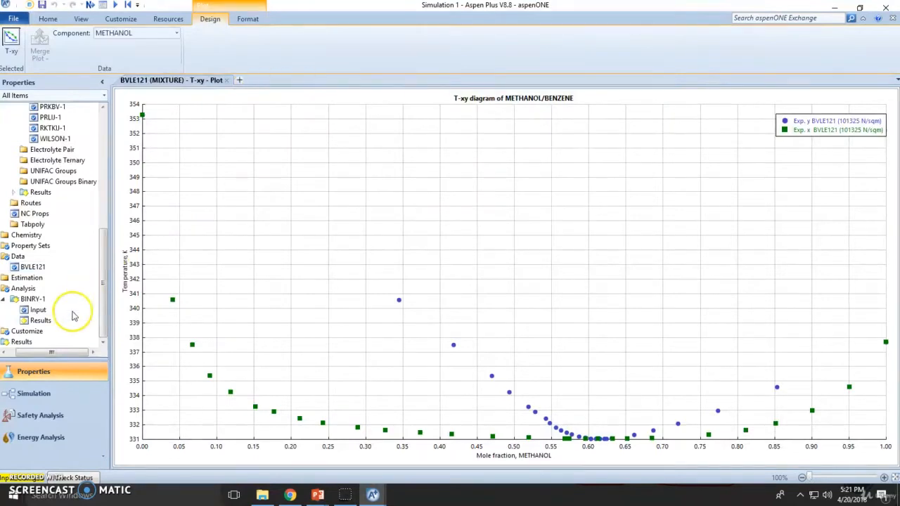
pyautogui.click(54, 318)
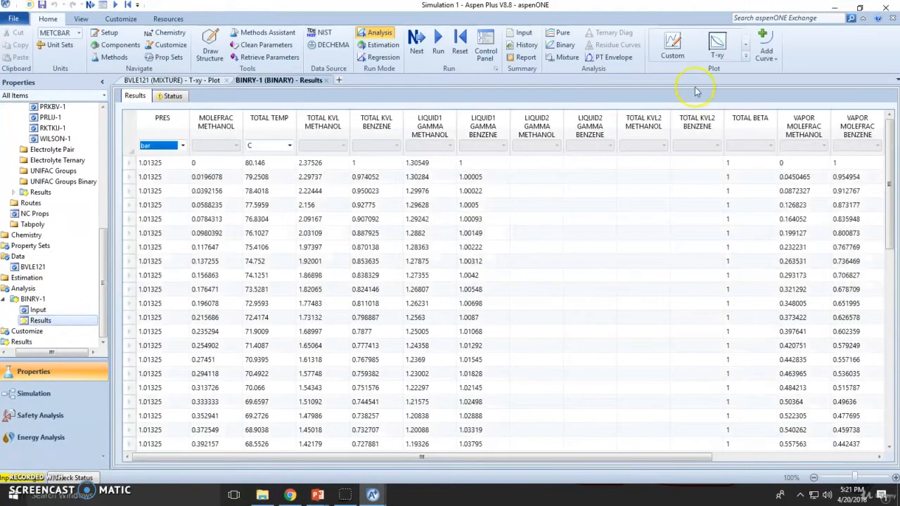
# Rerun BINRY-1 and merge its T-xy curves into the BVLE121 experimental plot.
pyautogui.click(43, 310)
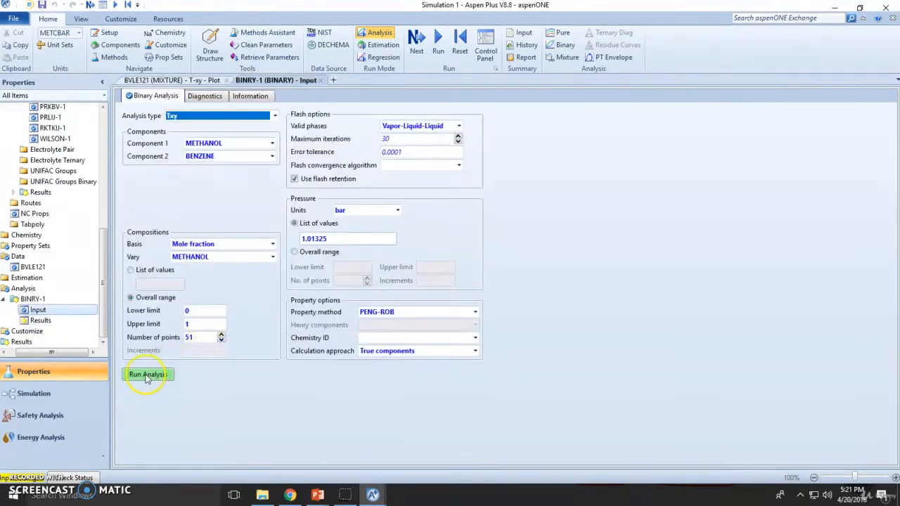
pyautogui.click(147, 377)
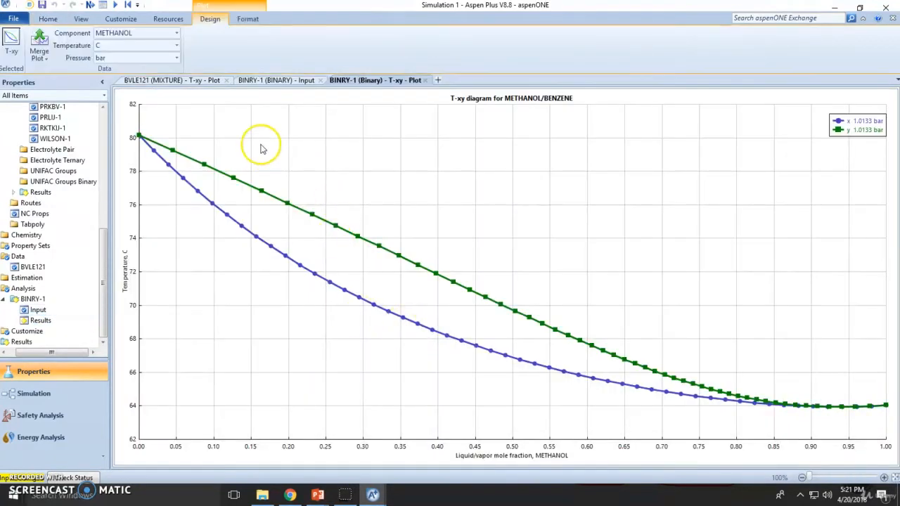
pyautogui.click(157, 84)
pyautogui.click(47, 59)
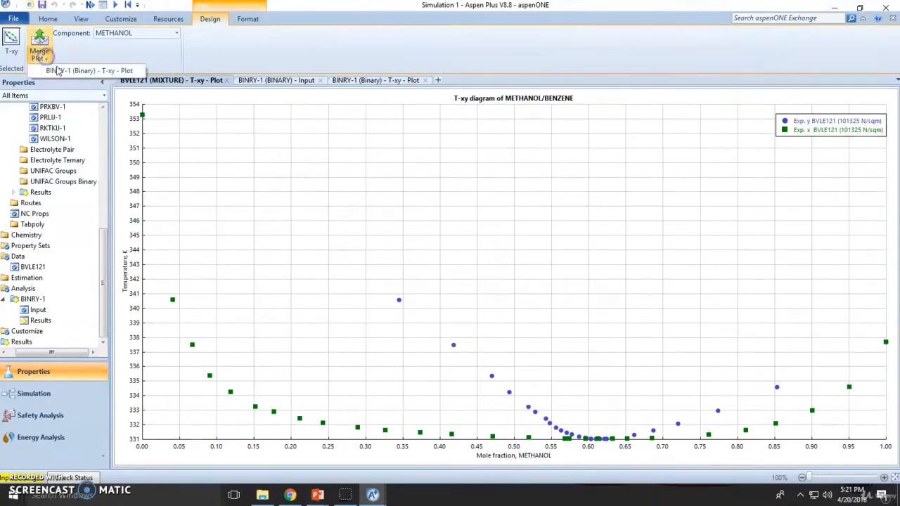
pyautogui.click(70, 69)
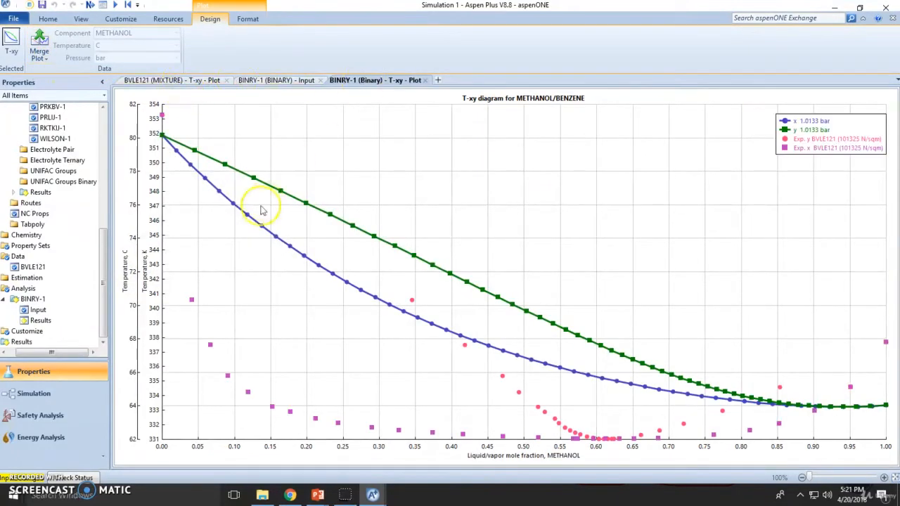
# Close the merged plot tab and reopen the BINRY-1 results table and input.
pyautogui.click(428, 80)
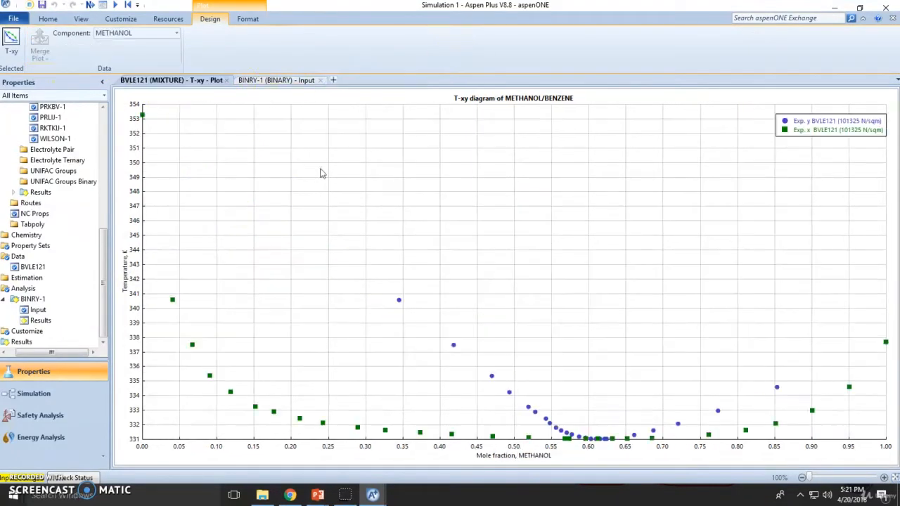
pyautogui.doubleClick(40, 320)
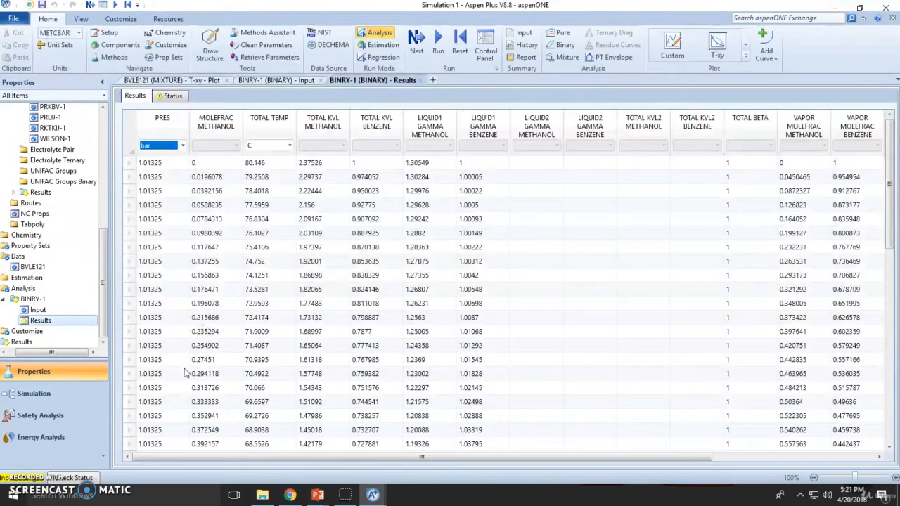
pyautogui.doubleClick(38, 309)
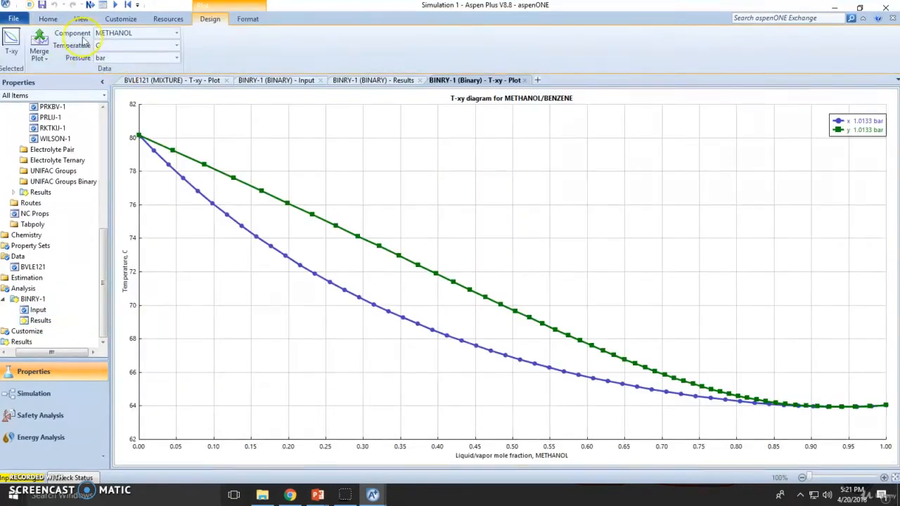
# Switch the unit set to SI so the plot temperatures read in K.
pyautogui.click(47, 19)
pyautogui.click(78, 33)
pyautogui.click(46, 84)
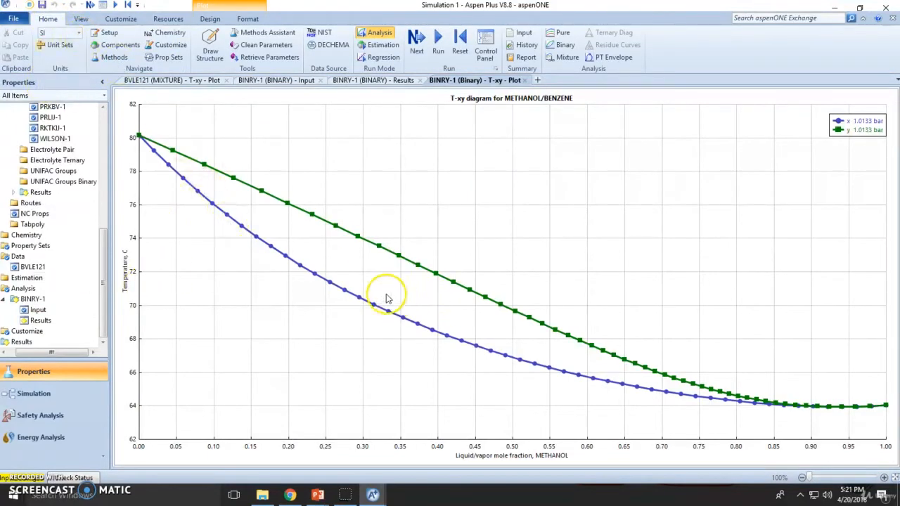
pyautogui.click(209, 19)
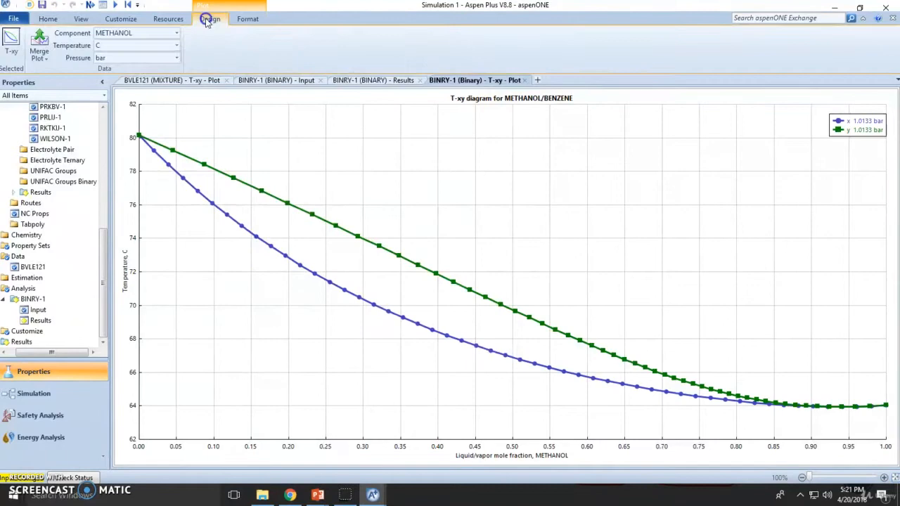
pyautogui.click(176, 45)
# Merge the BVLE121 experimental points into the binary T-xy plot.
pyautogui.click(172, 80)
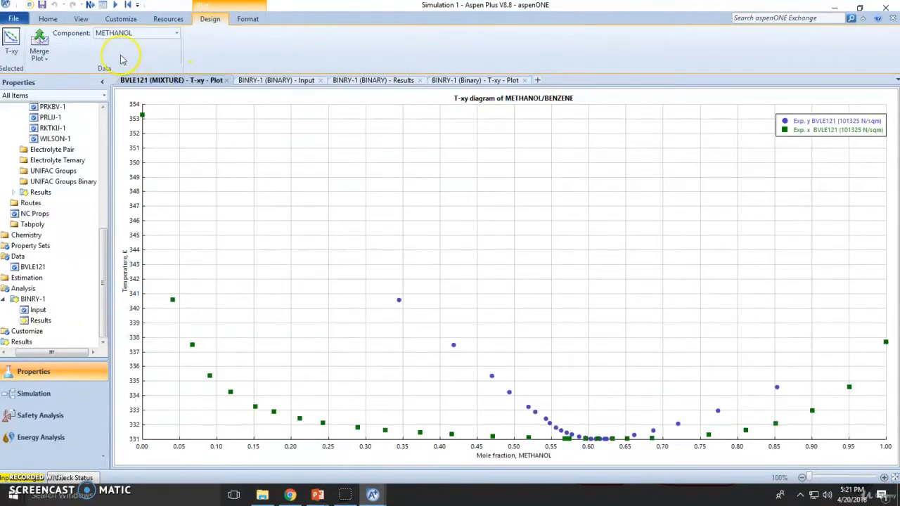
pyautogui.click(40, 61)
pyautogui.click(57, 71)
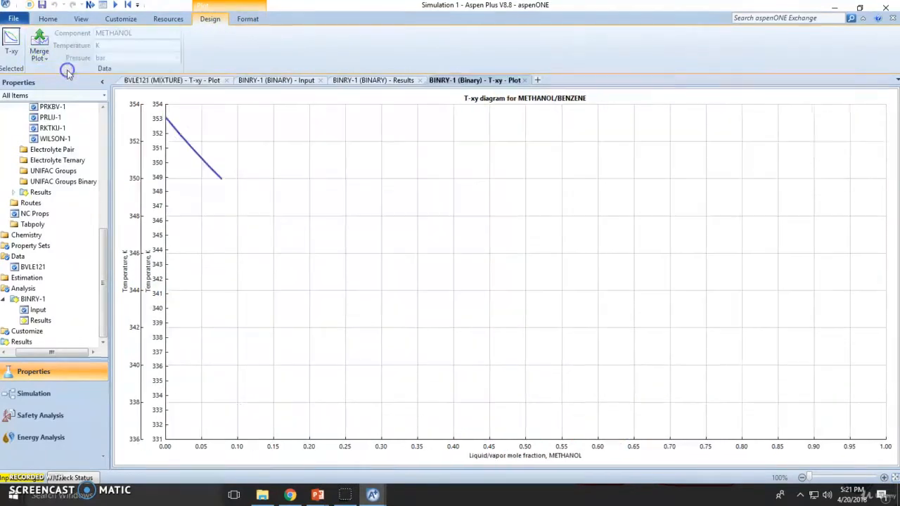
# Map all plotted series onto a single temperature Y axis.
pyautogui.rightClick(254, 336)
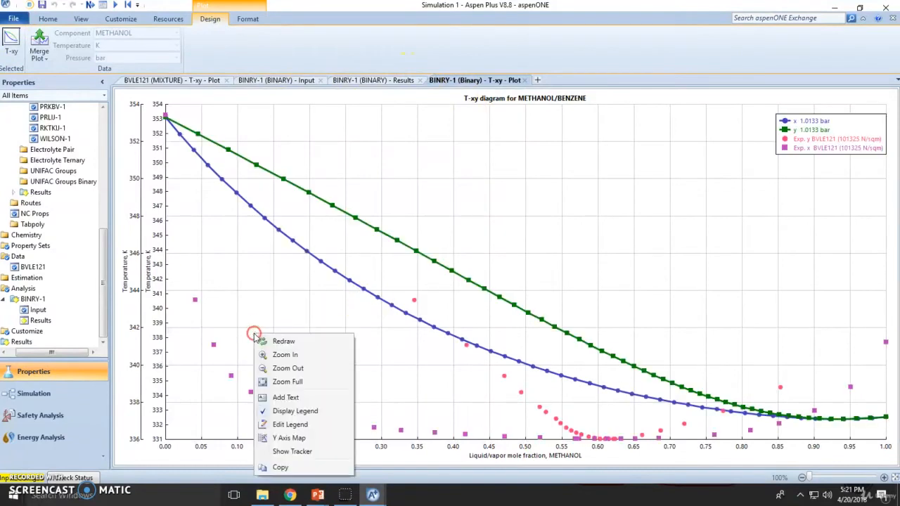
pyautogui.click(288, 438)
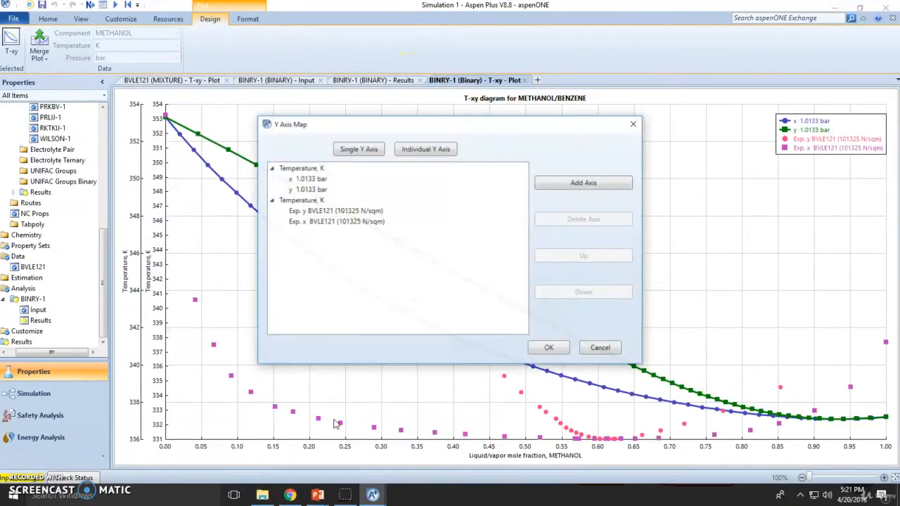
pyautogui.click(366, 152)
pyautogui.click(539, 349)
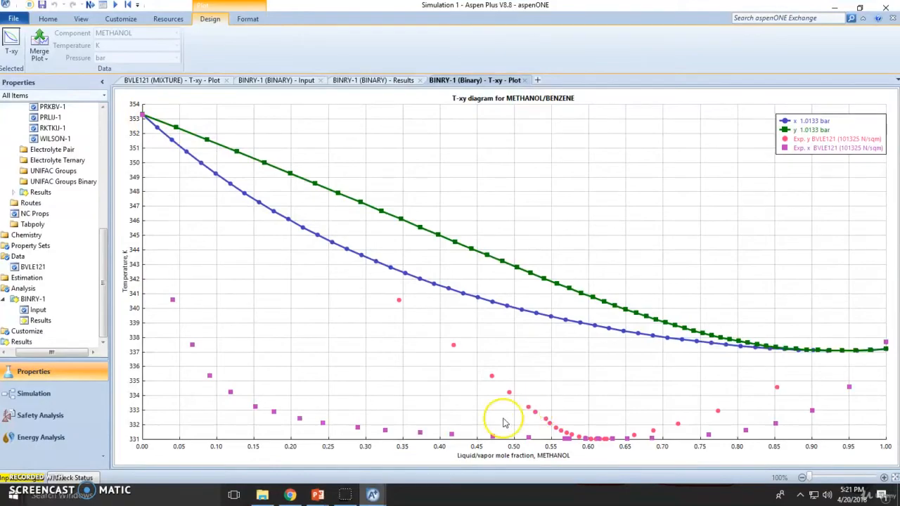
pyautogui.hotkey('alt', 'Tab')
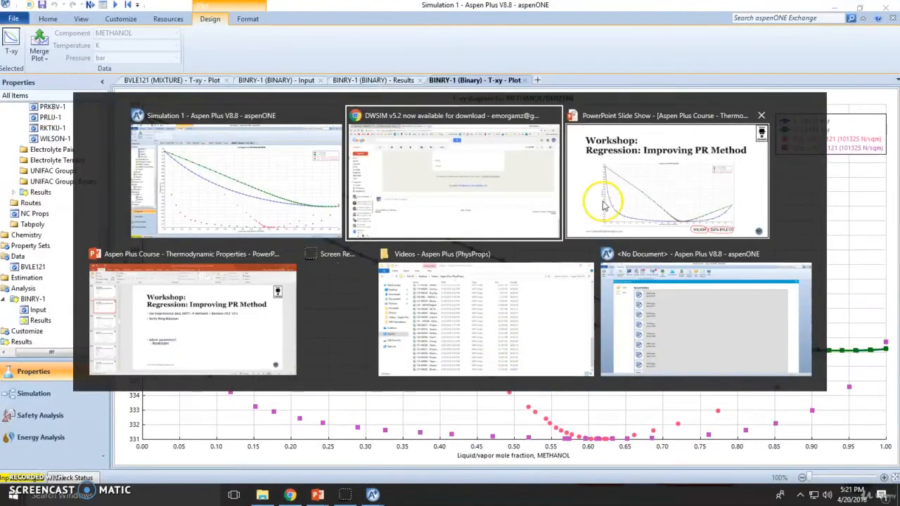
pyautogui.click(609, 202)
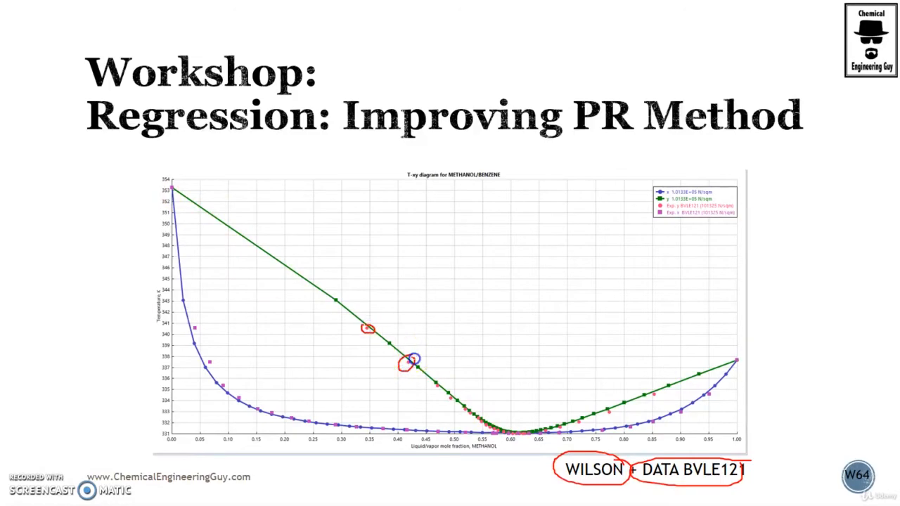
pyautogui.hotkey('alt', 'Tab')
pyautogui.hotkey('alt', 'Tab')
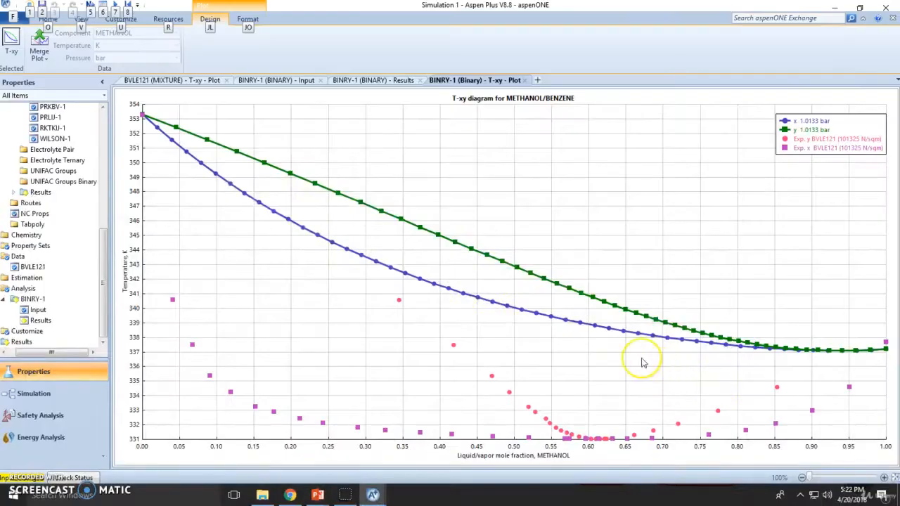
pyautogui.hotkey('alt', 'Tab')
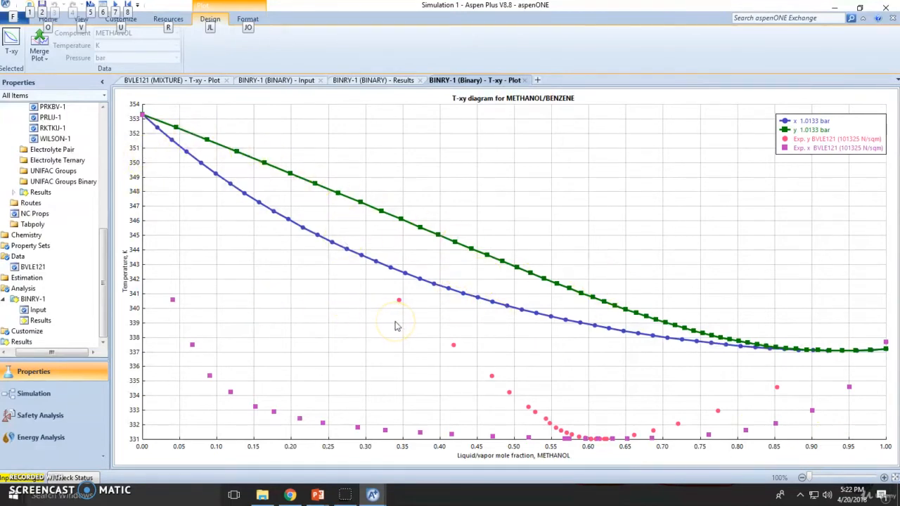
pyautogui.click(279, 266)
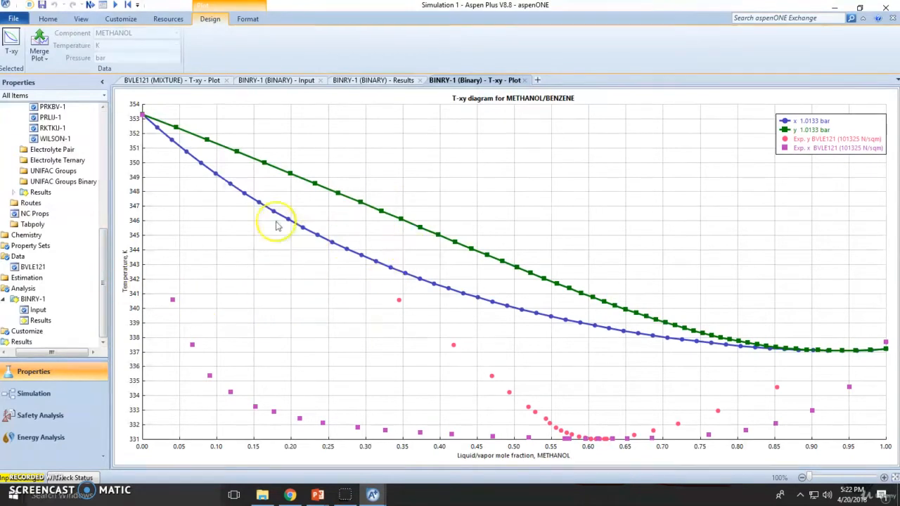
pyautogui.click(53, 21)
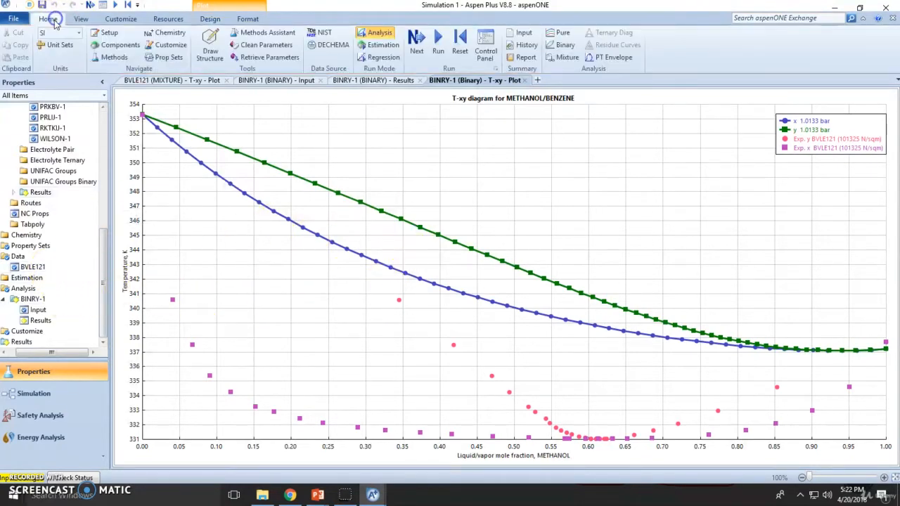
# In Regression mode, create regression DR-1 and give it the BVLE121 data set.
pyautogui.click(383, 58)
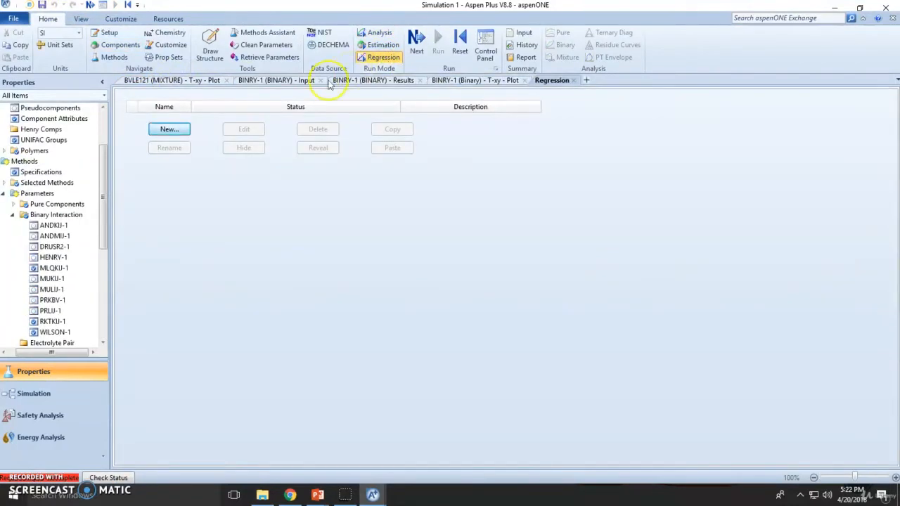
pyautogui.click(172, 130)
pyautogui.click(415, 266)
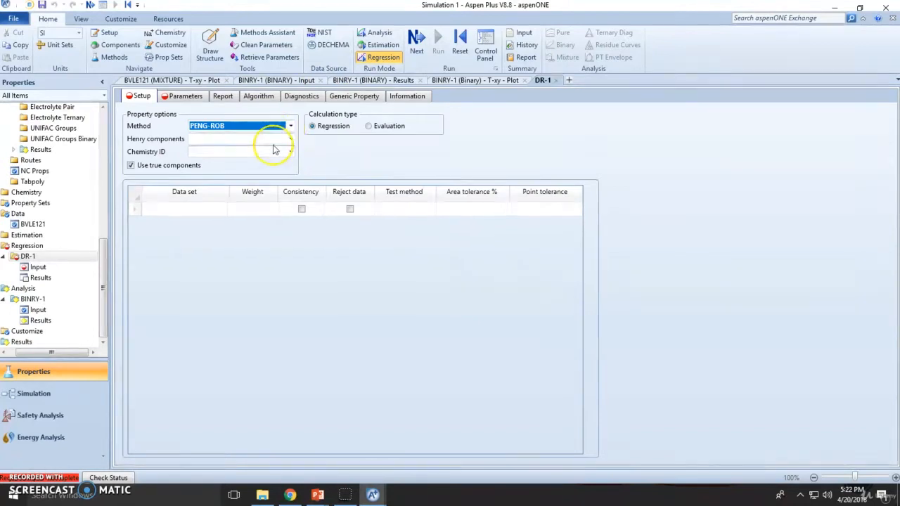
pyautogui.click(220, 212)
pyautogui.click(221, 208)
pyautogui.click(171, 217)
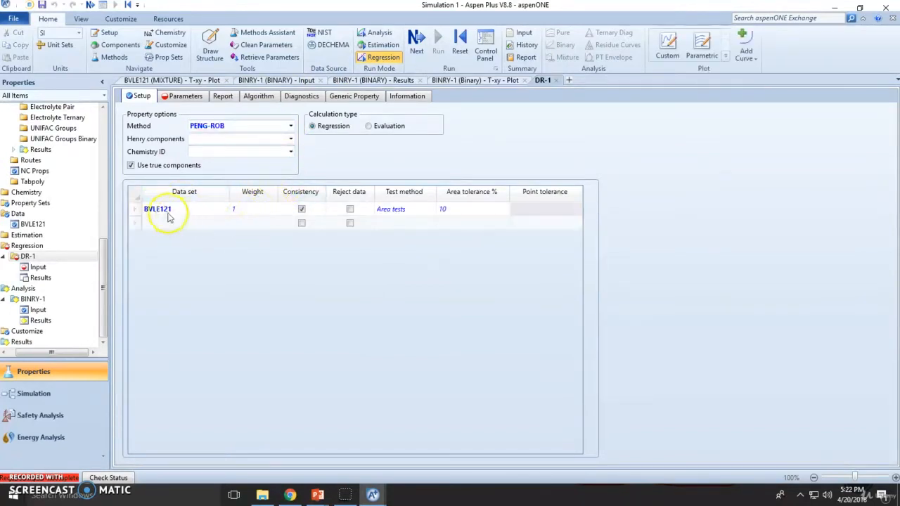
pyautogui.click(193, 95)
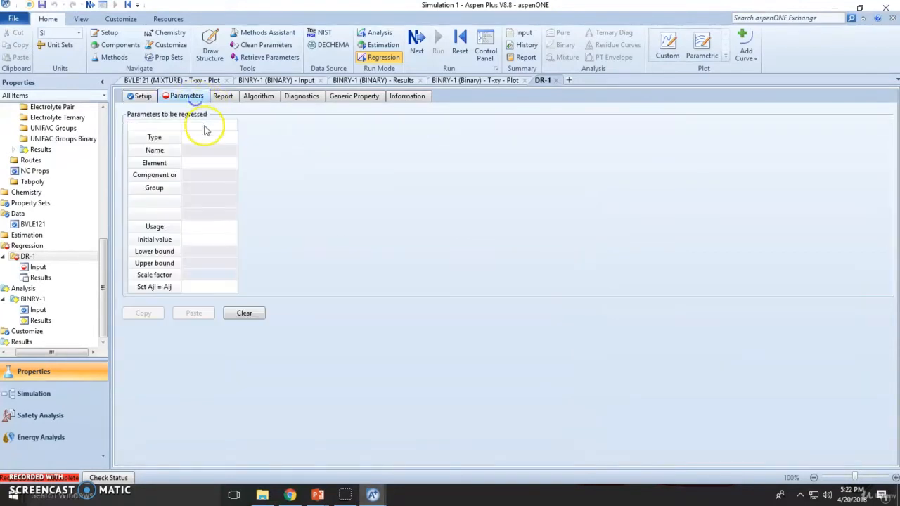
# Set the first regressed parameter to Binary parameter PRKBV, element 1.
pyautogui.click(231, 141)
pyautogui.click(231, 156)
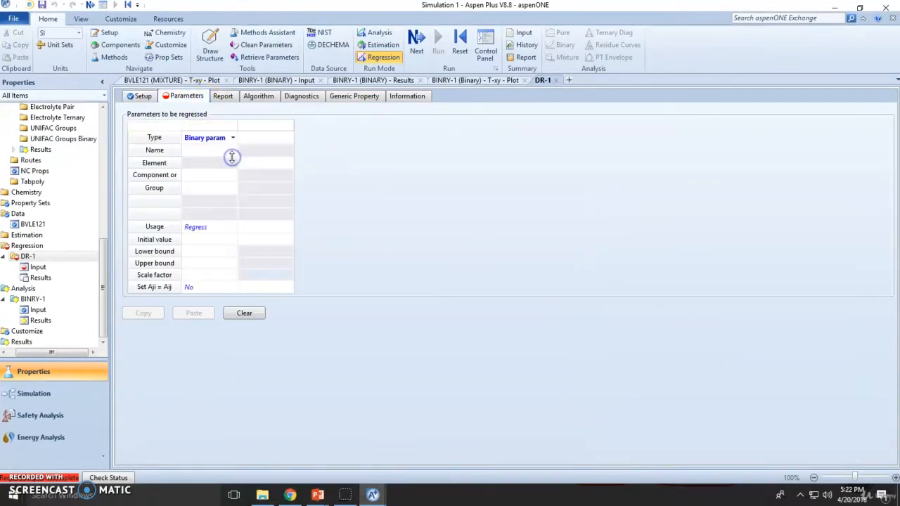
pyautogui.click(232, 151)
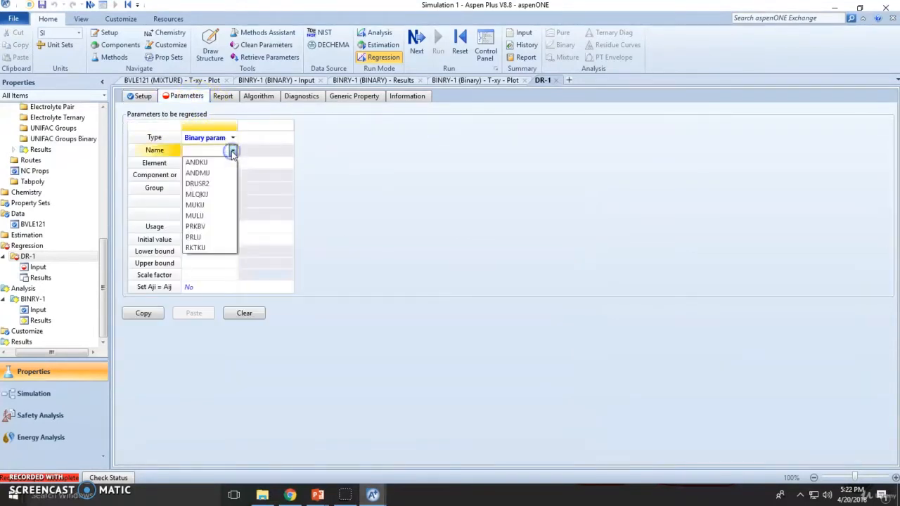
pyautogui.click(214, 228)
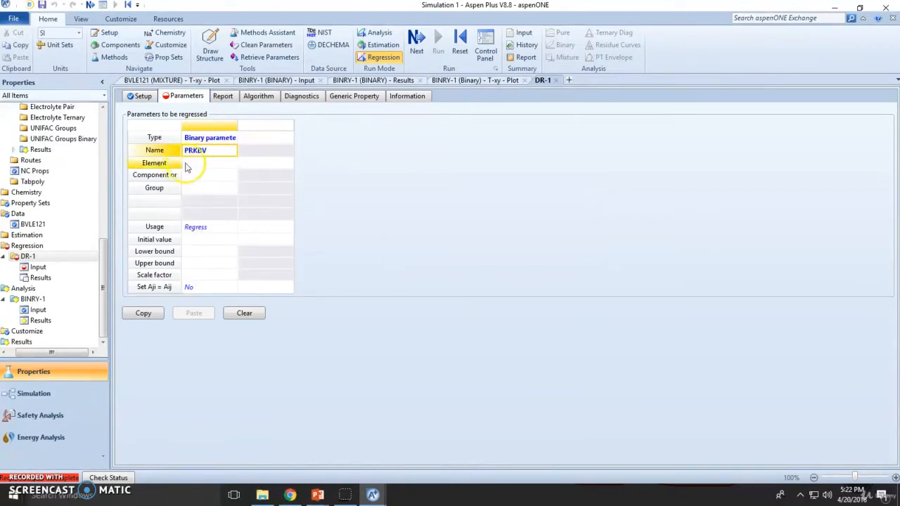
pyautogui.click(230, 165)
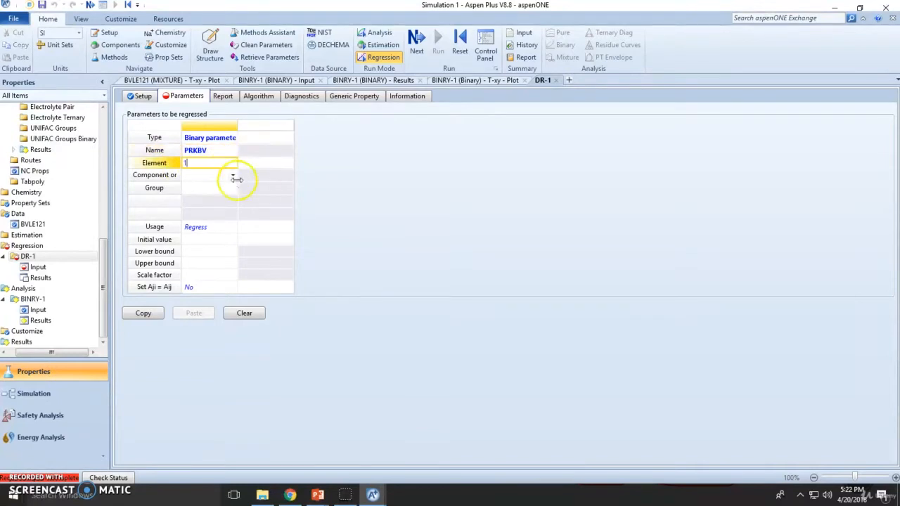
# Set PRKBV's components to BENZENE and METHANOL and mark the regression input complete.
pyautogui.click(233, 176)
pyautogui.click(211, 195)
pyautogui.click(531, 263)
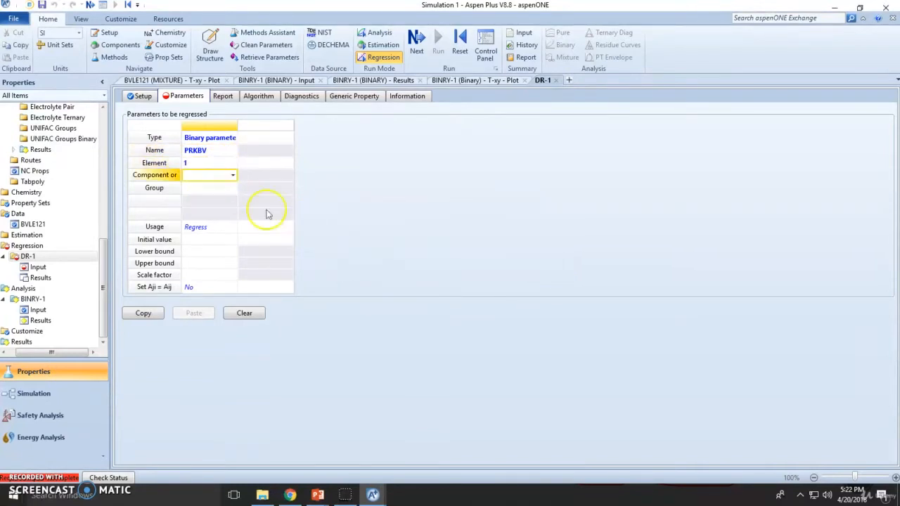
pyautogui.click(235, 176)
pyautogui.click(227, 186)
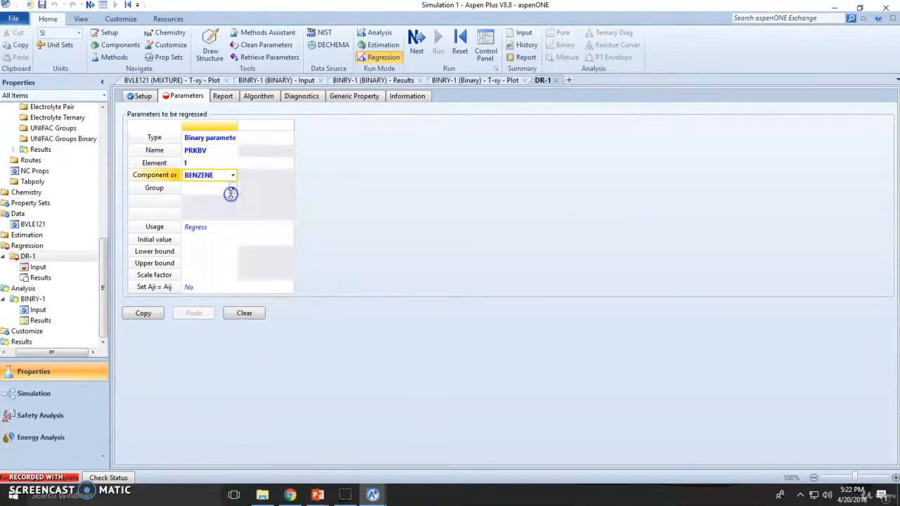
pyautogui.click(233, 188)
pyautogui.click(221, 212)
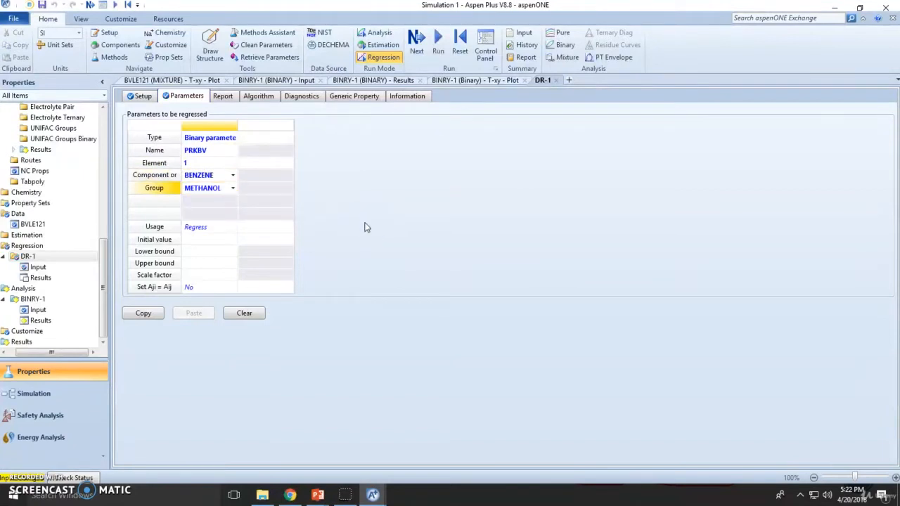
pyautogui.click(417, 51)
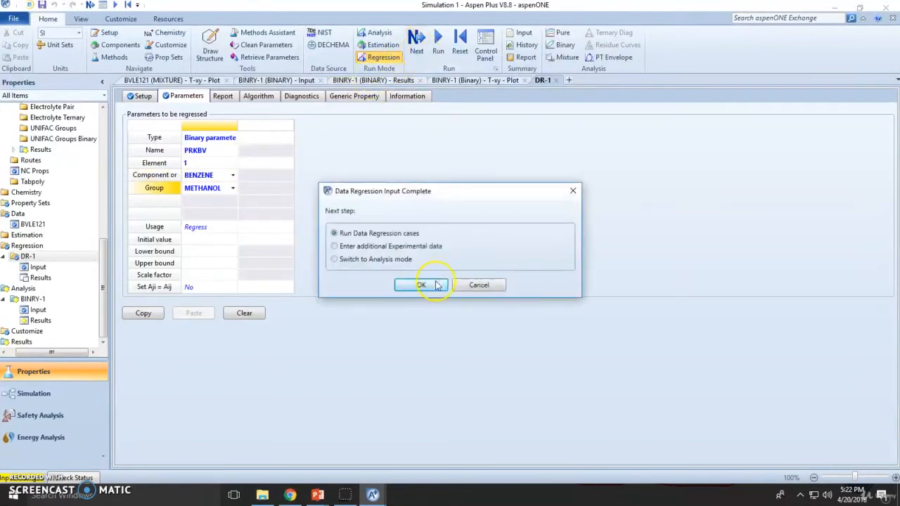
# Run the DR-1 regression to a final SSQ of 31866.3 and open BINRY-1 Input.
pyautogui.click(422, 286)
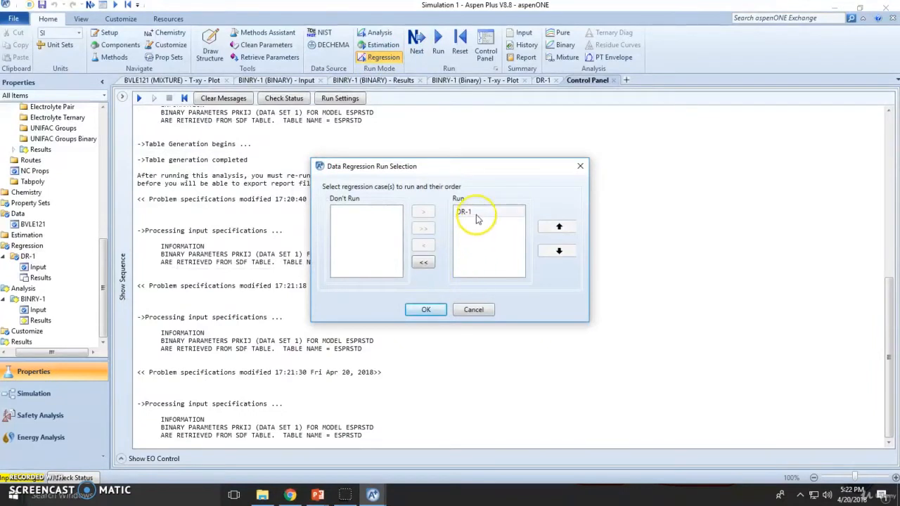
pyautogui.click(427, 310)
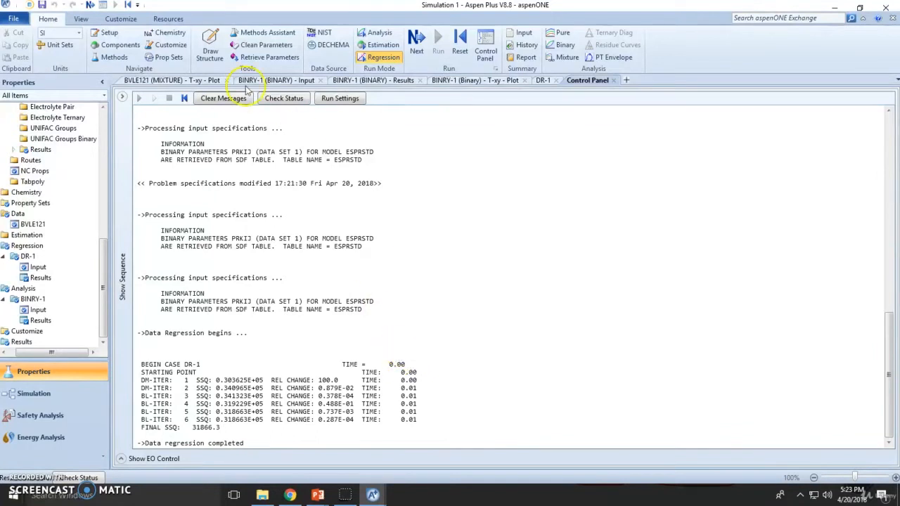
pyautogui.moveTo(70, 353); pyautogui.dragTo(40, 356)
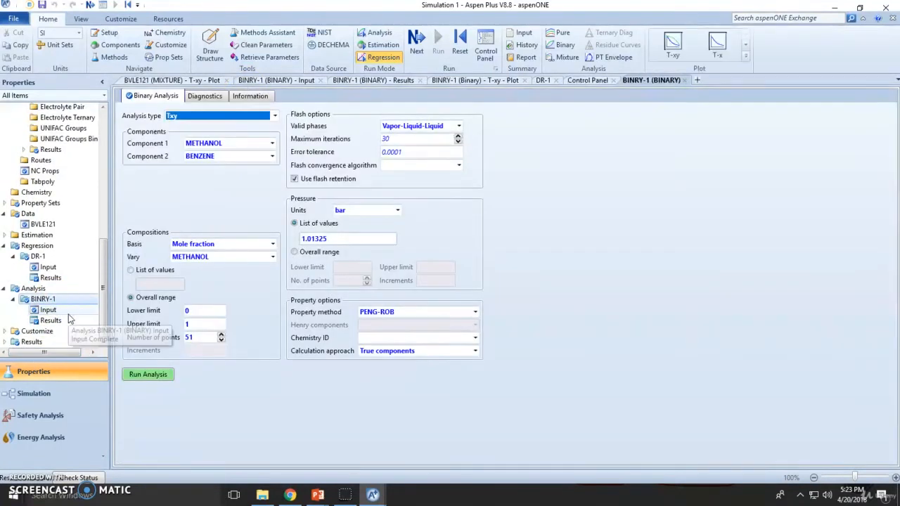
# Rerun the BINRY-1 analysis with the regressed parameters and show the BVLE121 T-xy plot.
pyautogui.click(169, 379)
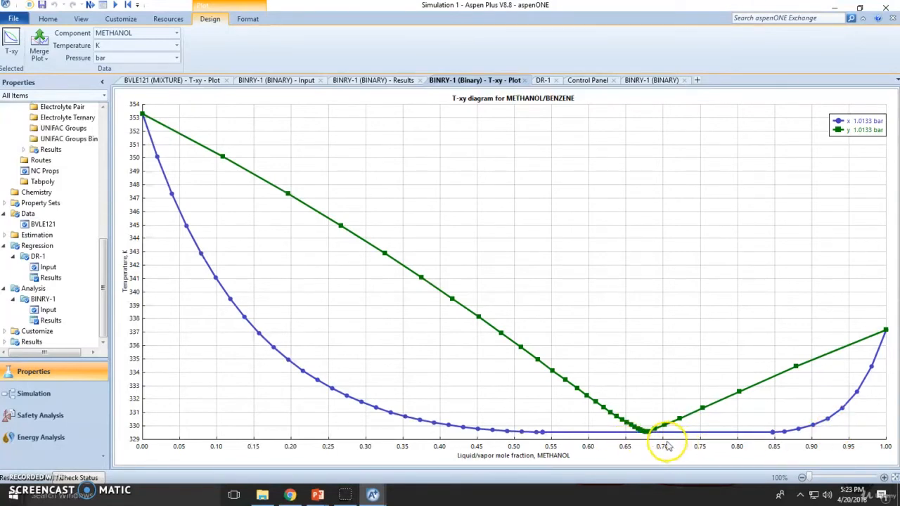
pyautogui.click(144, 81)
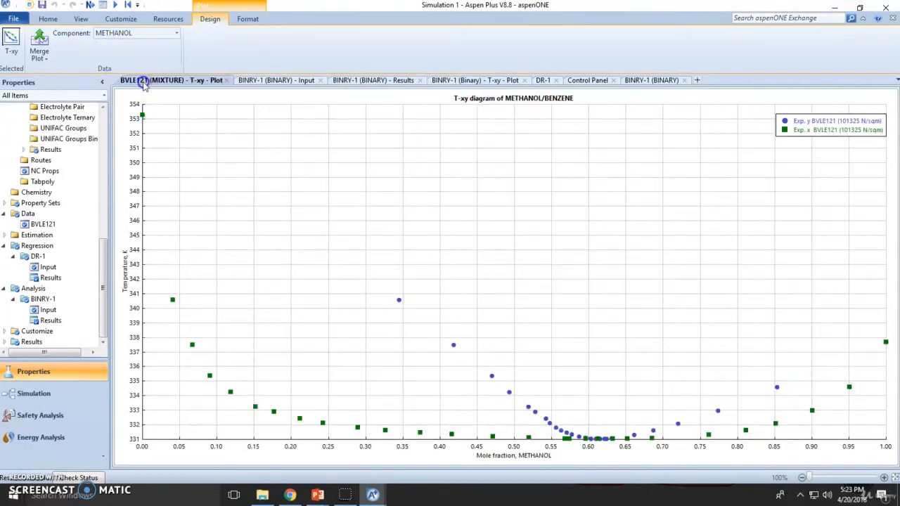
pyautogui.click(39, 52)
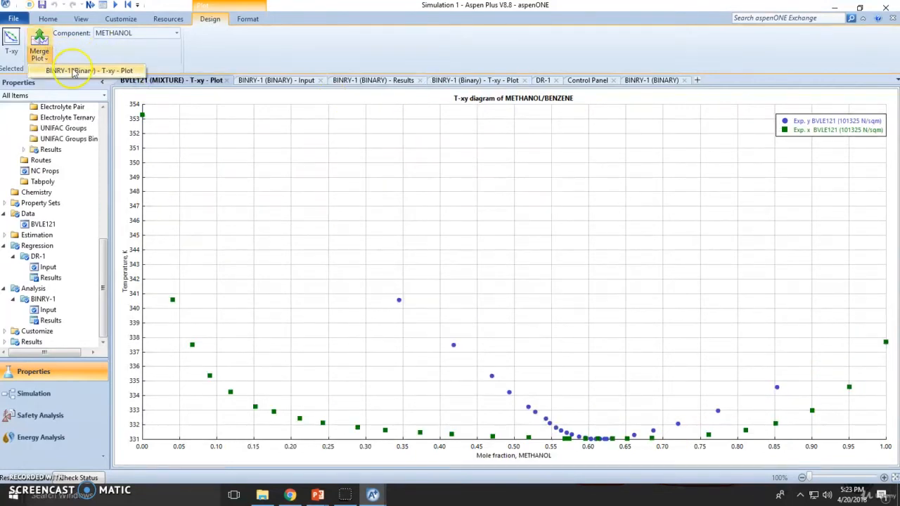
# Merge the BINRY-1 T-xy curves with the BVLE121 points on a single Y axis.
pyautogui.click(74, 72)
pyautogui.rightClick(353, 306)
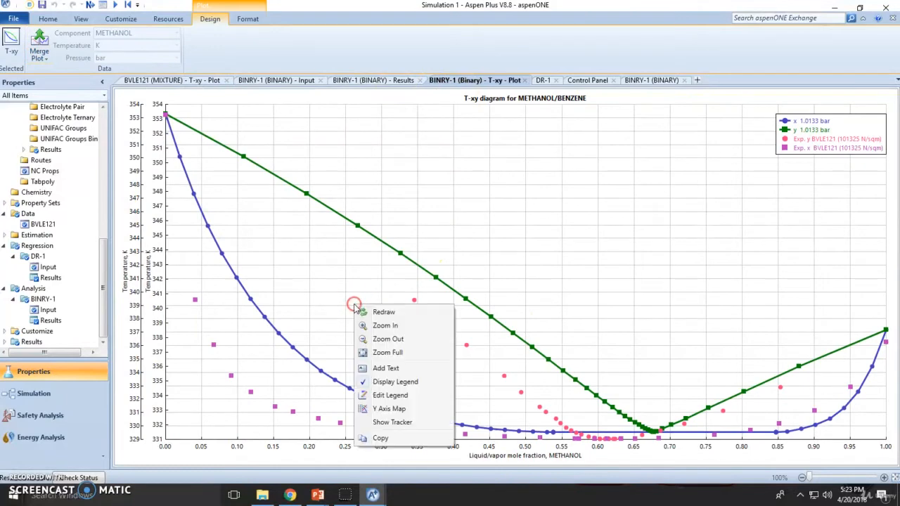
pyautogui.click(389, 408)
pyautogui.click(359, 148)
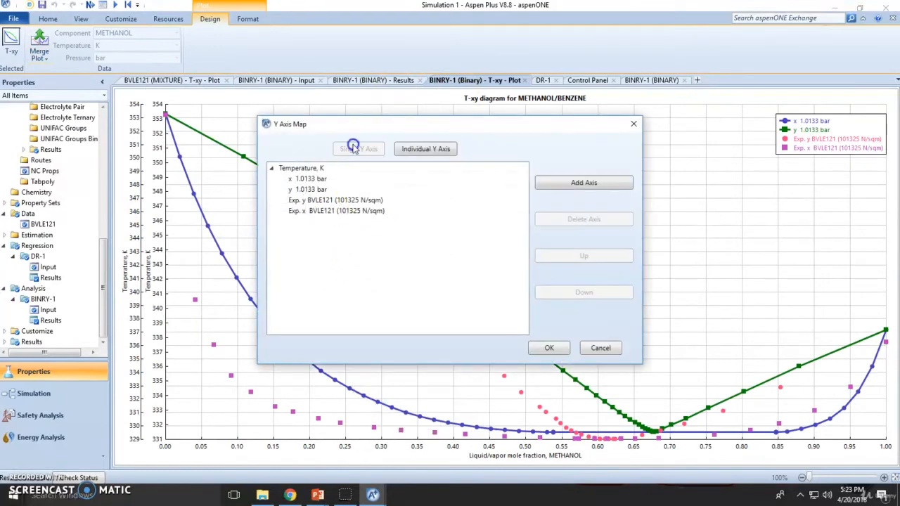
pyautogui.click(550, 348)
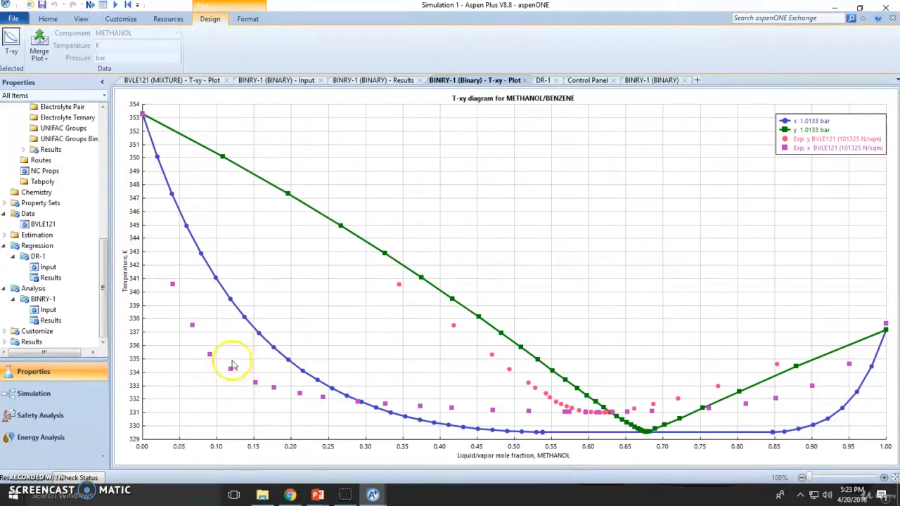
pyautogui.click(48, 19)
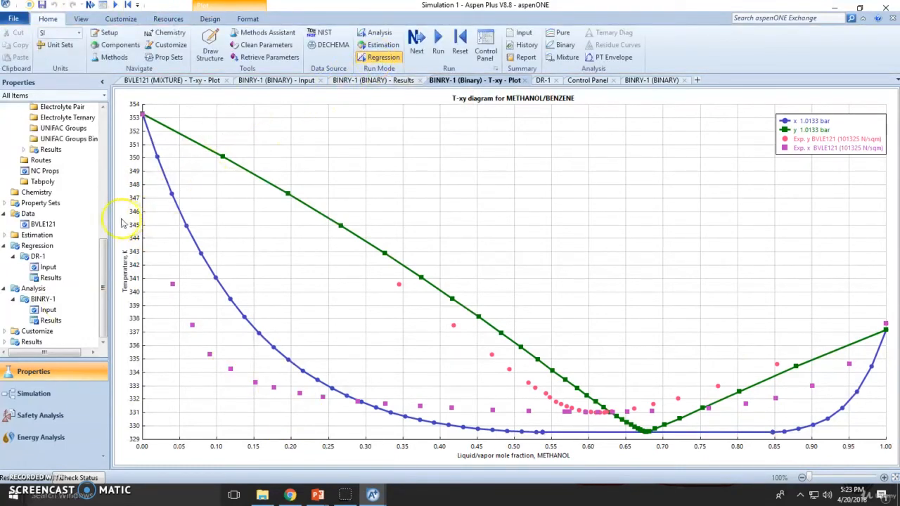
# Check DR-1 results: PASSED consistency test and residual RMS error 34.3545.
pyautogui.click(52, 278)
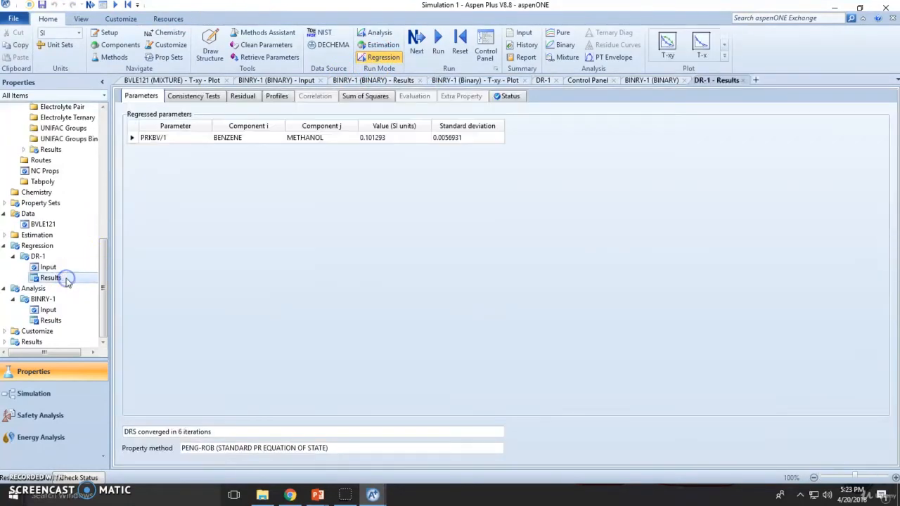
pyautogui.click(62, 267)
pyautogui.click(61, 277)
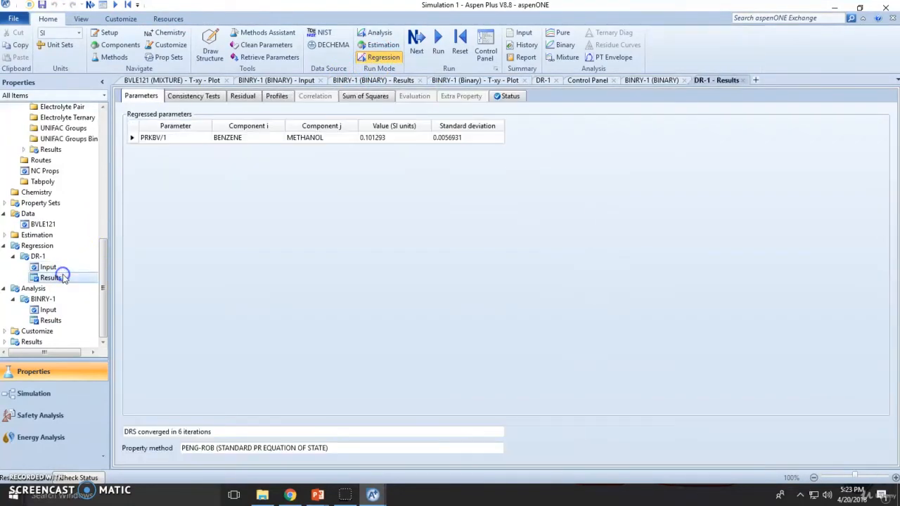
pyautogui.click(200, 97)
pyautogui.click(268, 139)
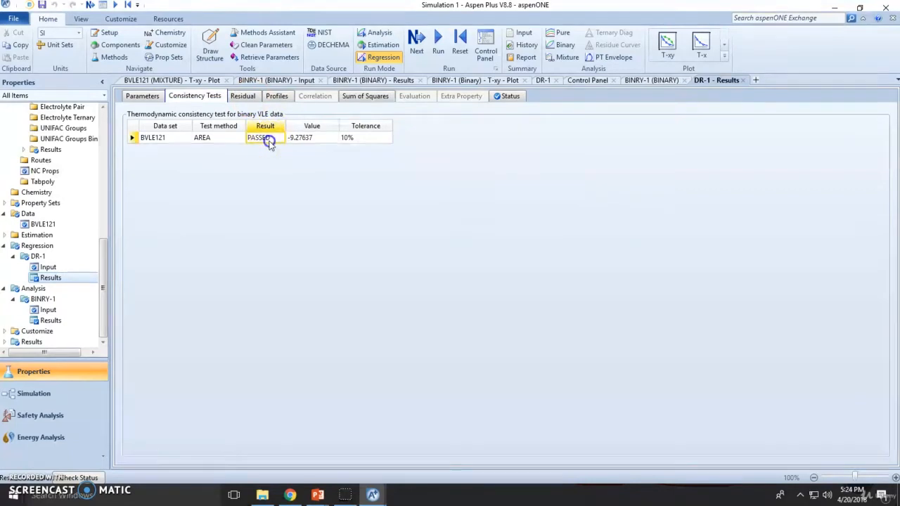
pyautogui.click(359, 96)
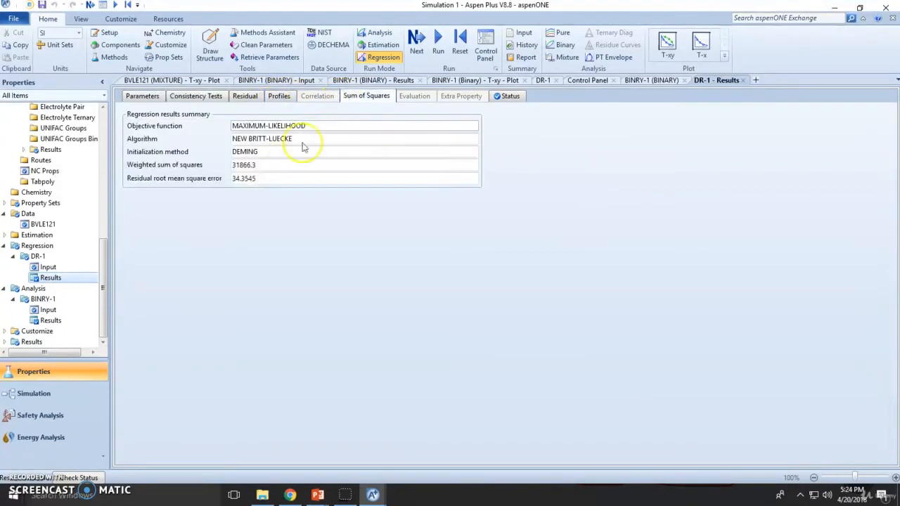
pyautogui.click(258, 180)
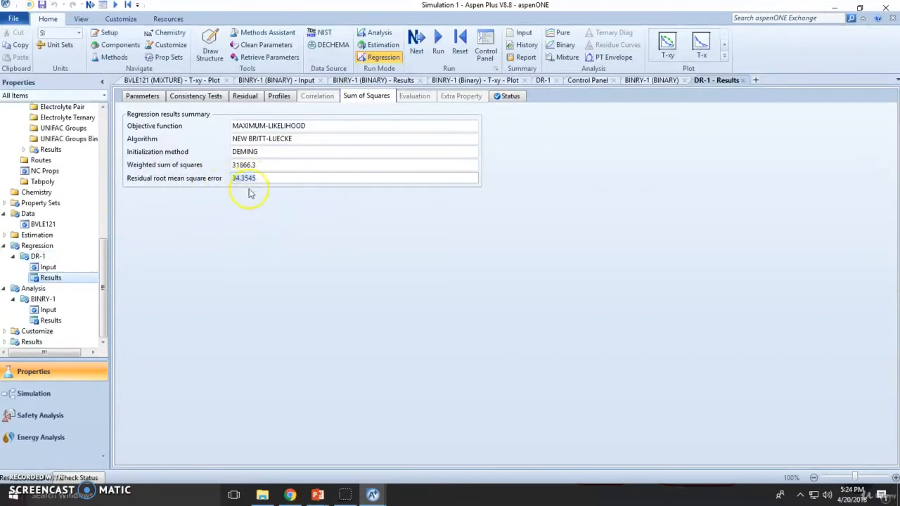
pyautogui.click(57, 258)
# Make the second DR-1 parameter column Binary parameter PRLIJ.
pyautogui.click(288, 138)
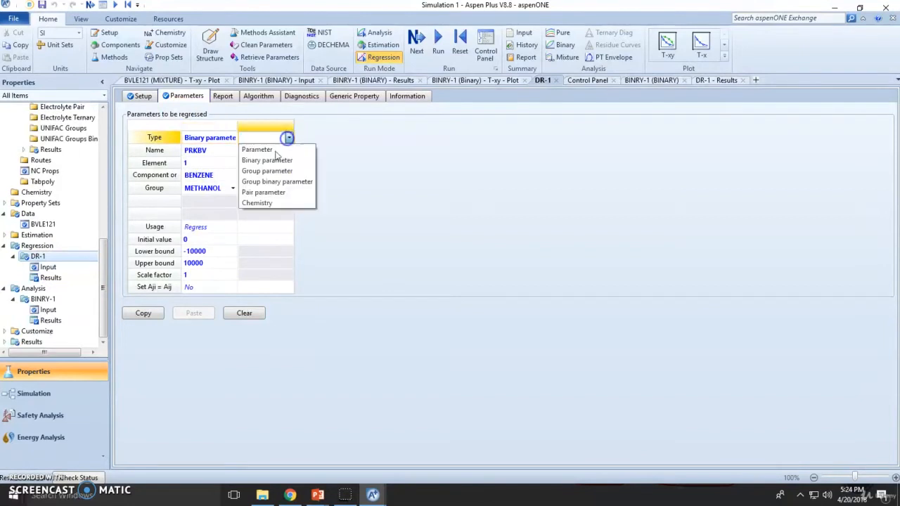
pyautogui.click(272, 161)
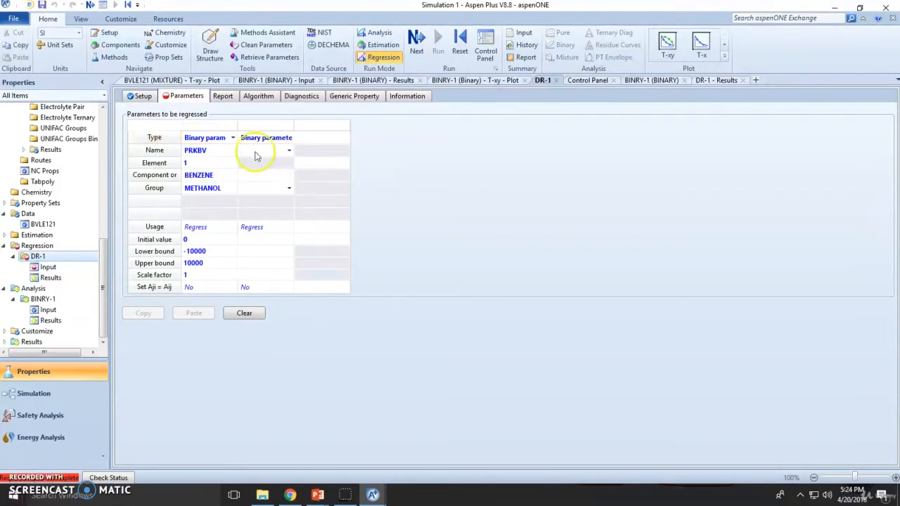
pyautogui.click(290, 151)
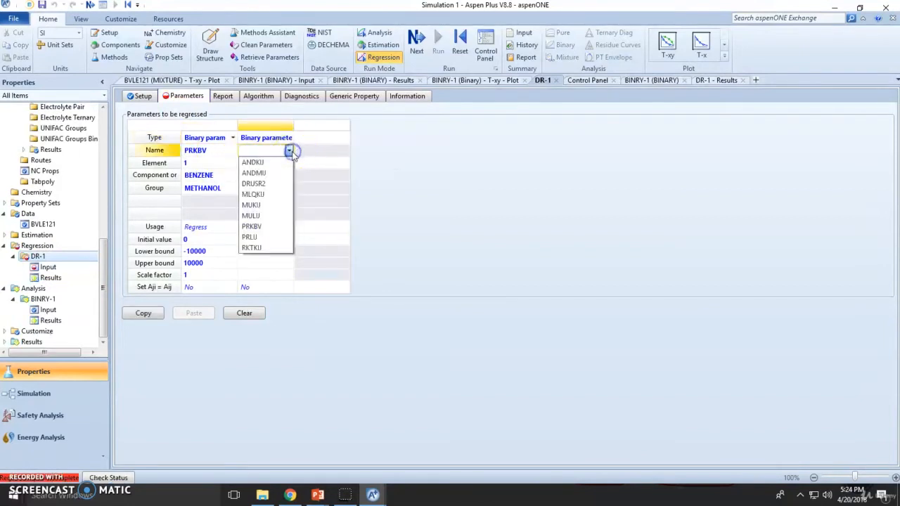
pyautogui.click(260, 237)
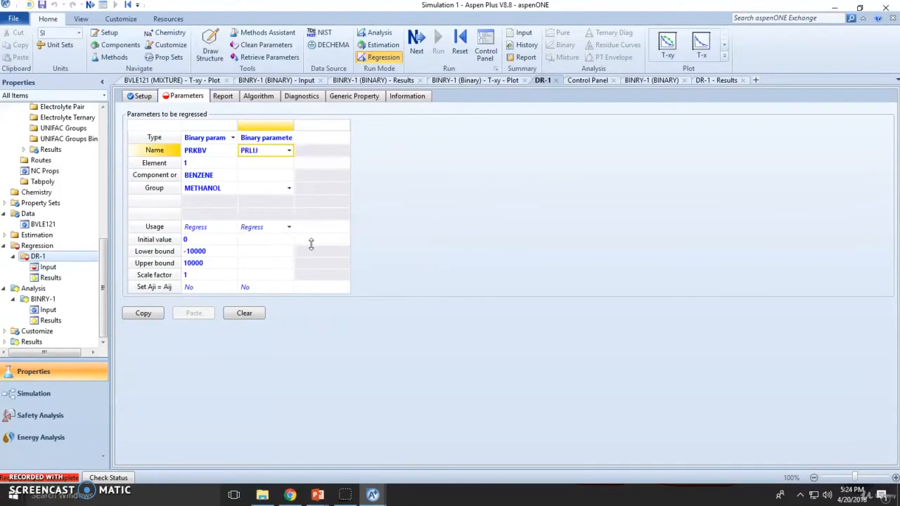
pyautogui.click(352, 365)
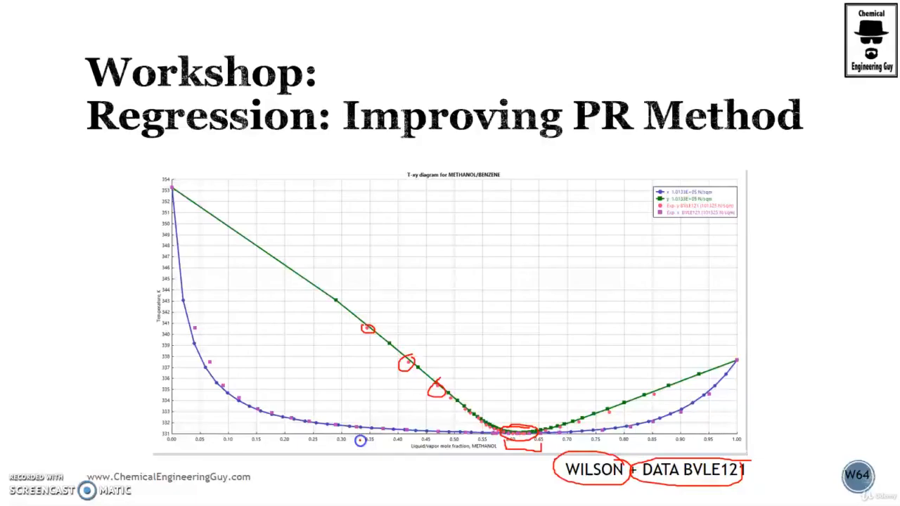
# On the PR + DATA BVLE121 slide, mark the experimental minimum against the model minimum.
pyautogui.click(258, 315)
pyautogui.click(259, 315)
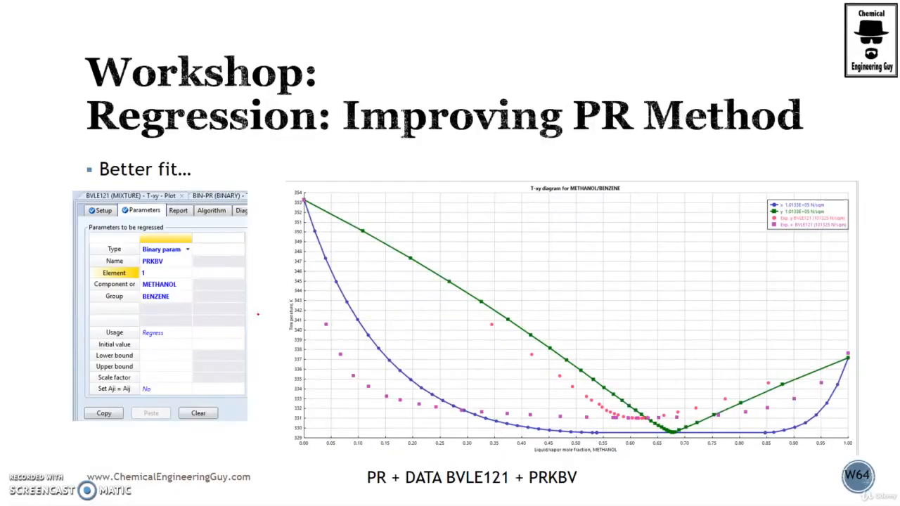
pyautogui.press('Left')
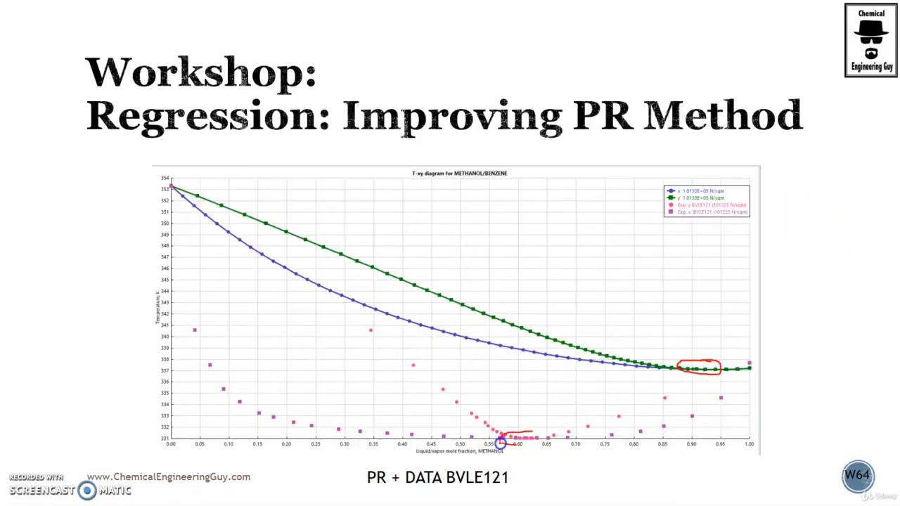
pyautogui.moveTo(534, 436); pyautogui.dragTo(697, 377)
pyautogui.moveTo(533, 425); pyautogui.dragTo(512, 439)
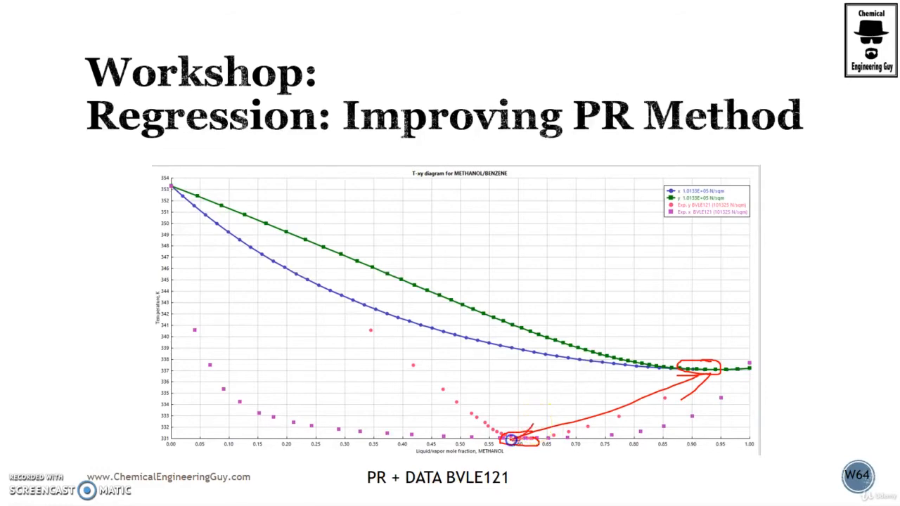
# On the Better fit PRKBV slide, circle and link the curve minima, then return to Aspen Plus.
pyautogui.press('Right')
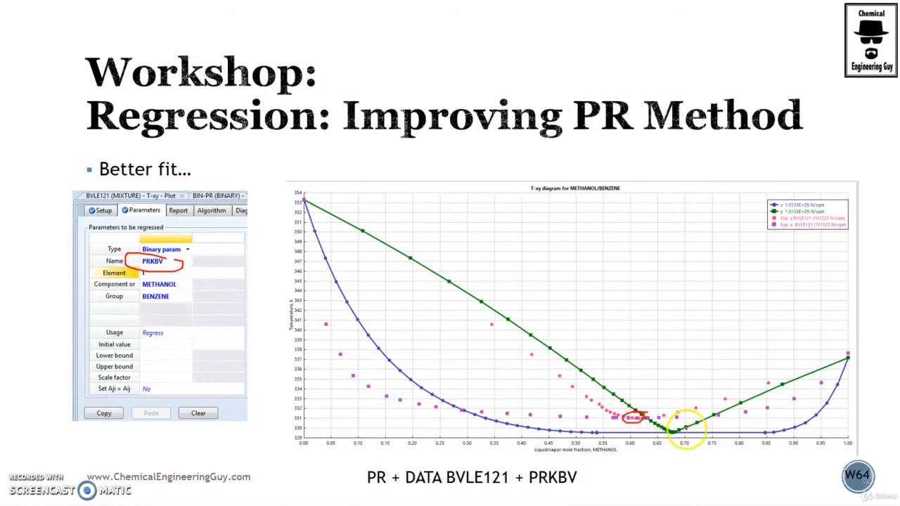
pyautogui.moveTo(694, 438); pyautogui.dragTo(675, 426)
pyautogui.moveTo(646, 425); pyautogui.dragTo(664, 429)
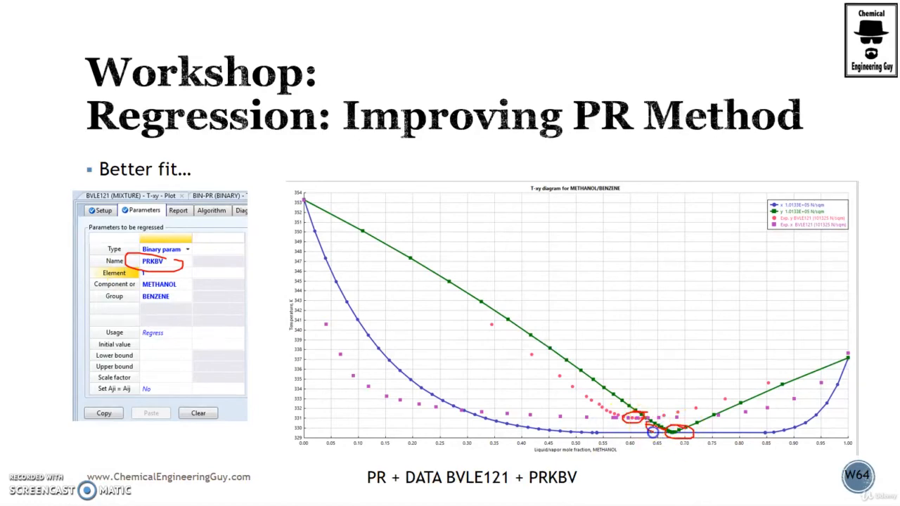
pyautogui.scroll(-1, 657, 434)
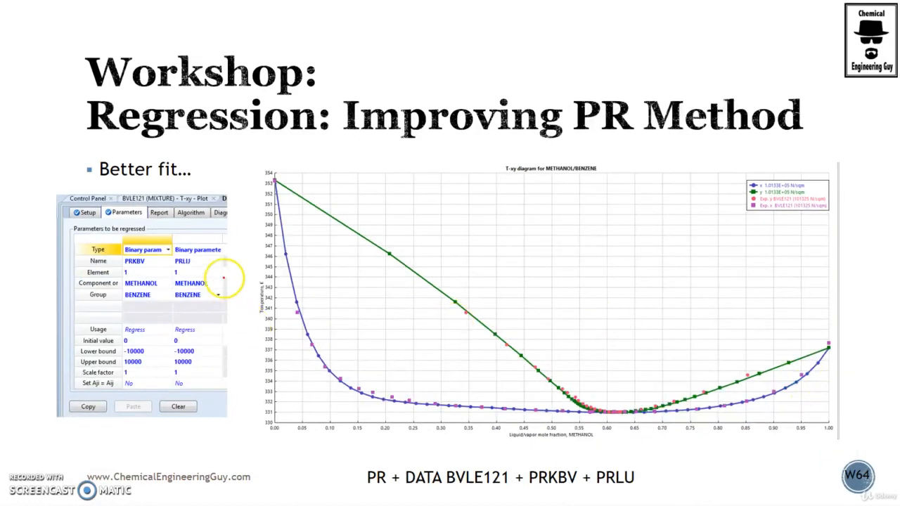
pyautogui.hotkey('alt', 'Tab')
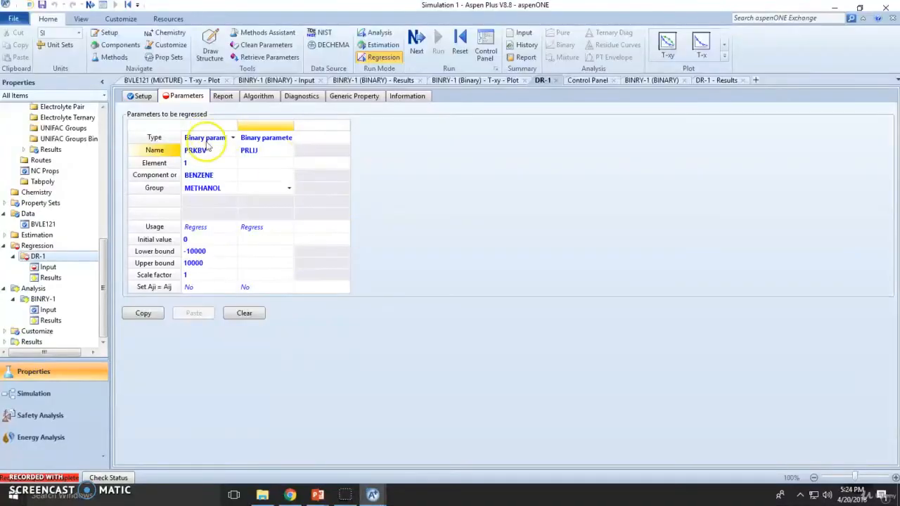
# Enter element 1 for PRLIJ with BENZENE as component and METHANOL as group.
pyautogui.click(289, 163)
pyautogui.write('1')
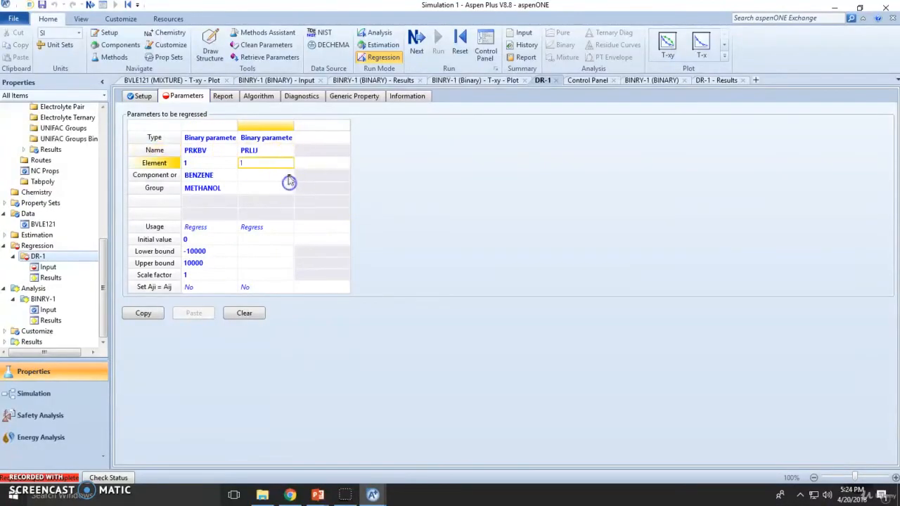
pyautogui.click(286, 176)
pyautogui.click(288, 185)
pyautogui.click(288, 188)
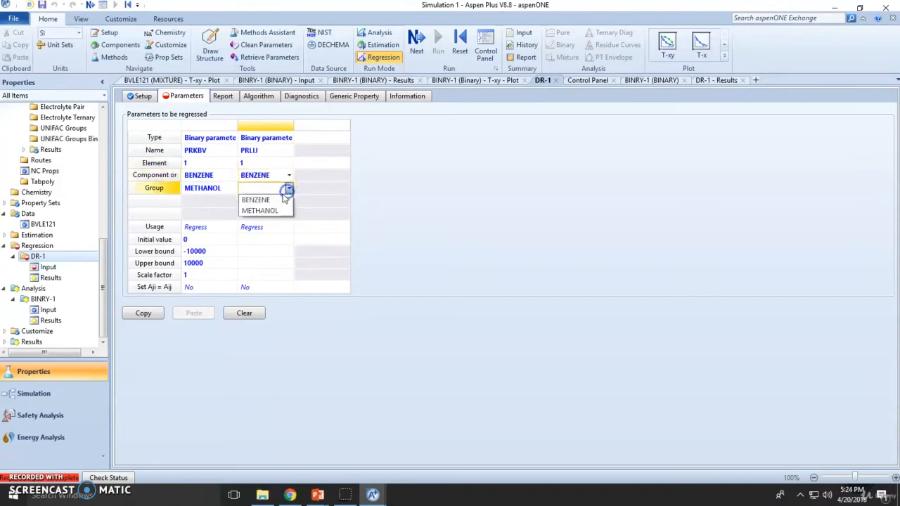
pyautogui.click(281, 210)
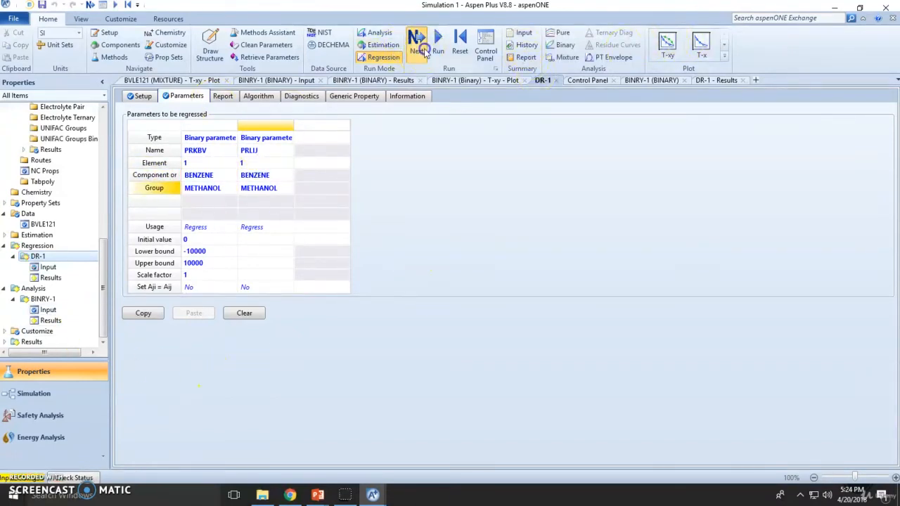
# Run the DR-1 regression (final SSQ 8746.93) and replace the existing PRKBV parameters with the regressed values.
pyautogui.click(421, 48)
pyautogui.click(422, 285)
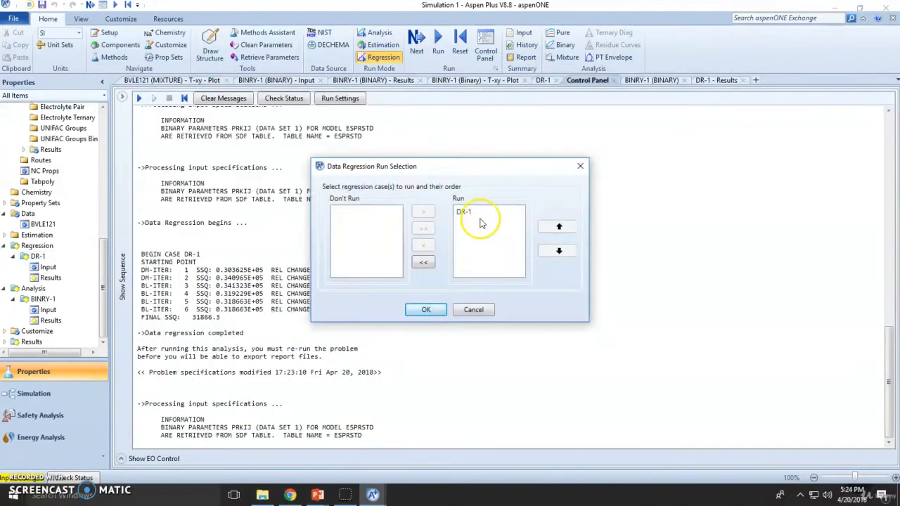
pyautogui.click(442, 314)
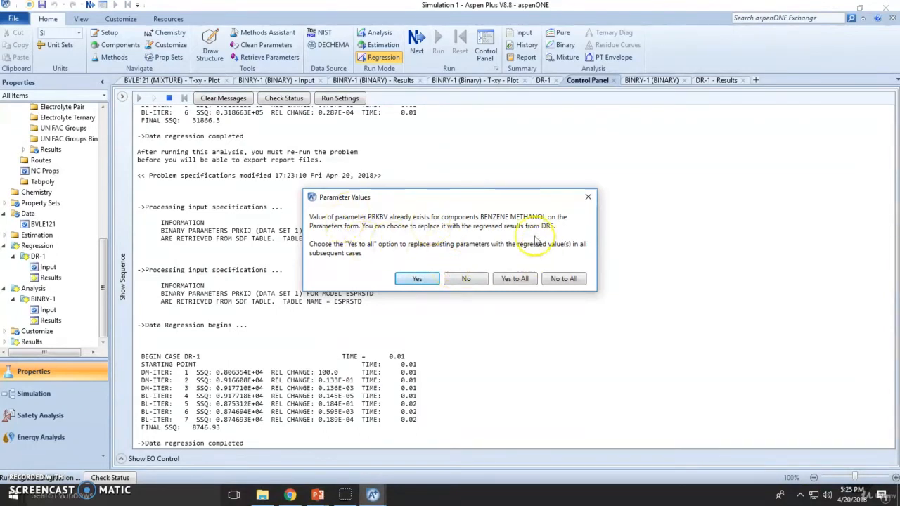
pyautogui.click(433, 282)
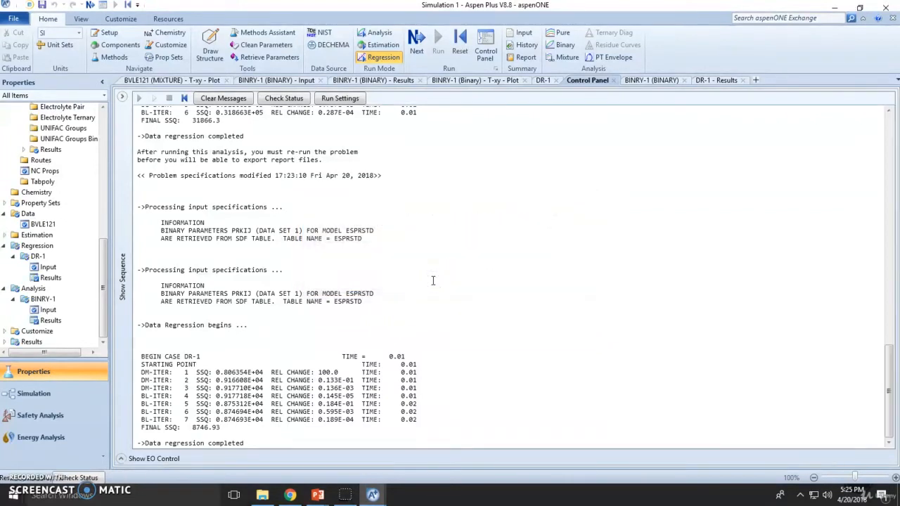
pyautogui.click(50, 310)
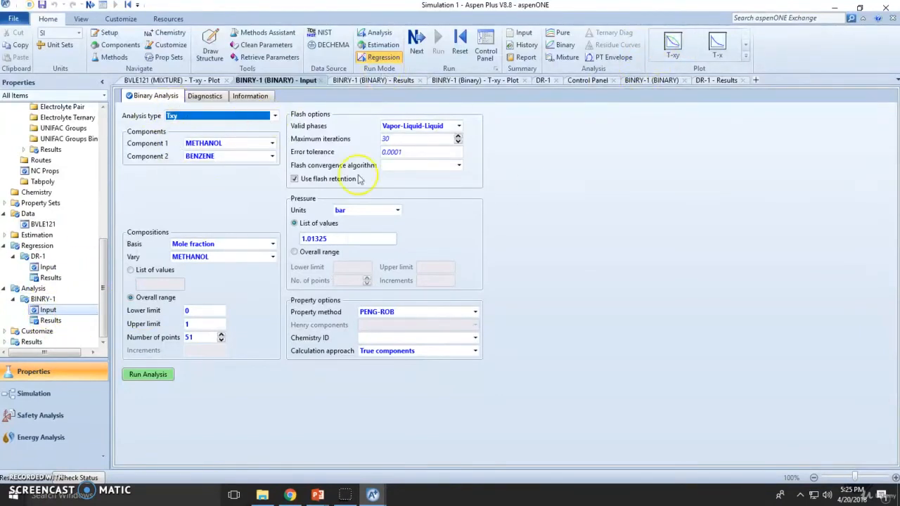
# Create a new BINRY-2 binary T-xy analysis using PENG-ROB and run it.
pyautogui.click(566, 45)
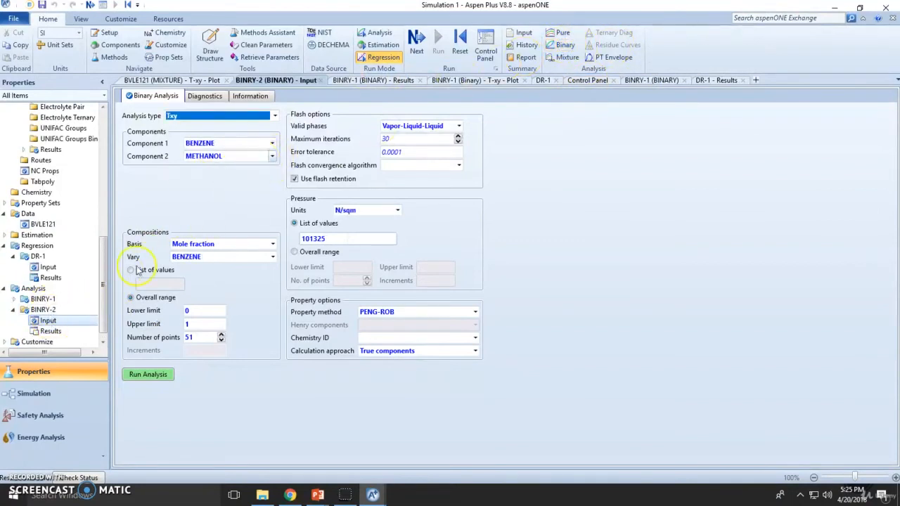
pyautogui.click(14, 299)
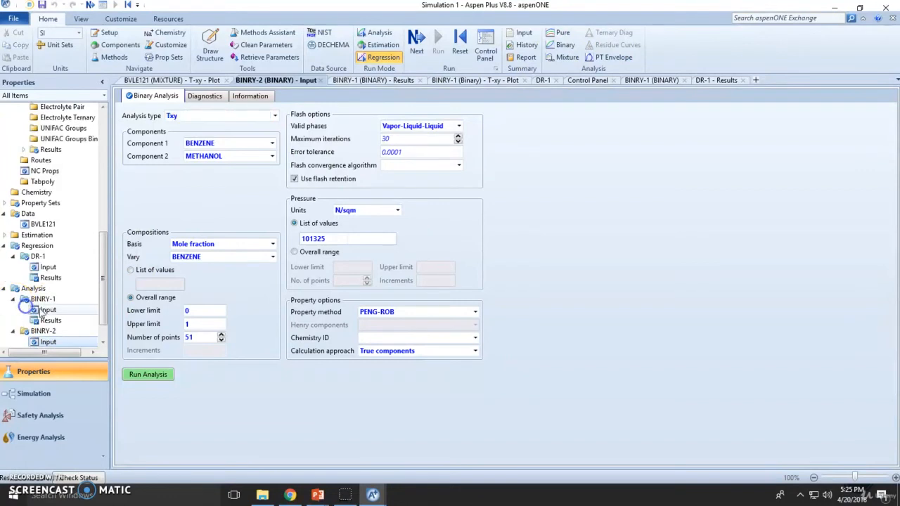
pyautogui.click(43, 310)
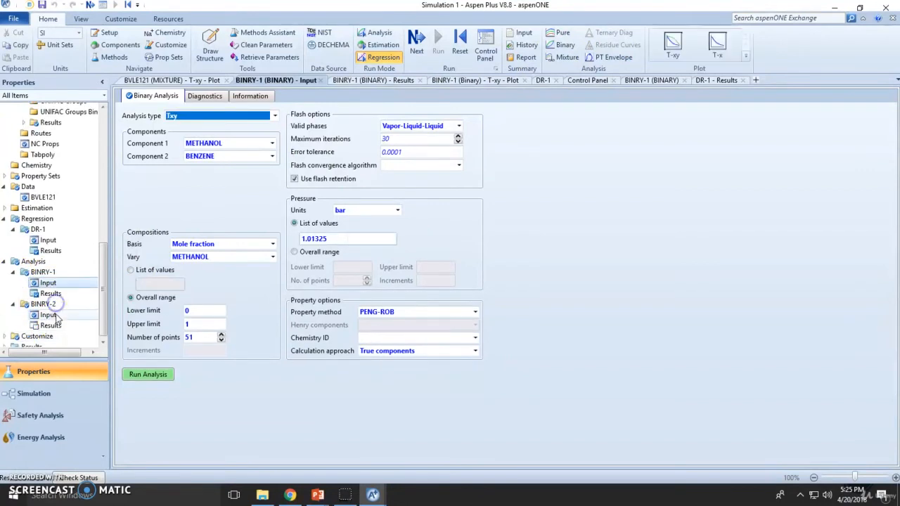
pyautogui.click(476, 311)
pyautogui.click(476, 312)
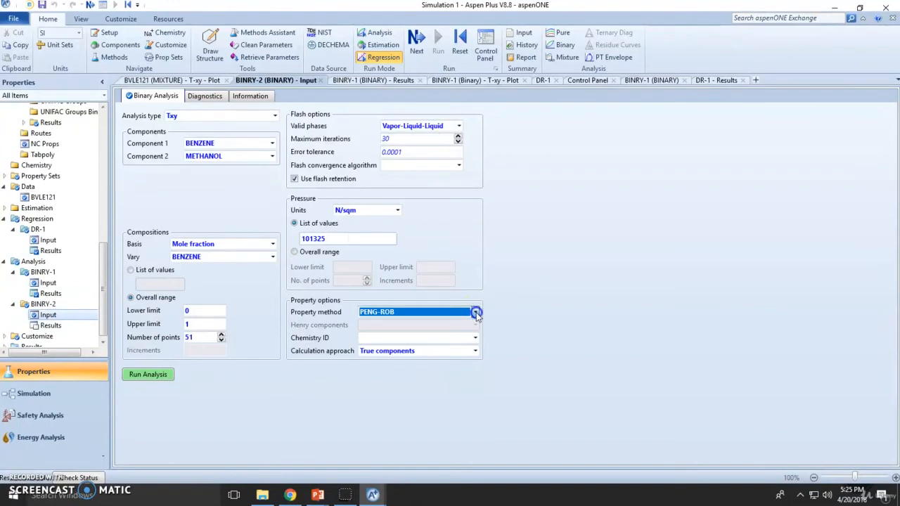
pyautogui.click(149, 375)
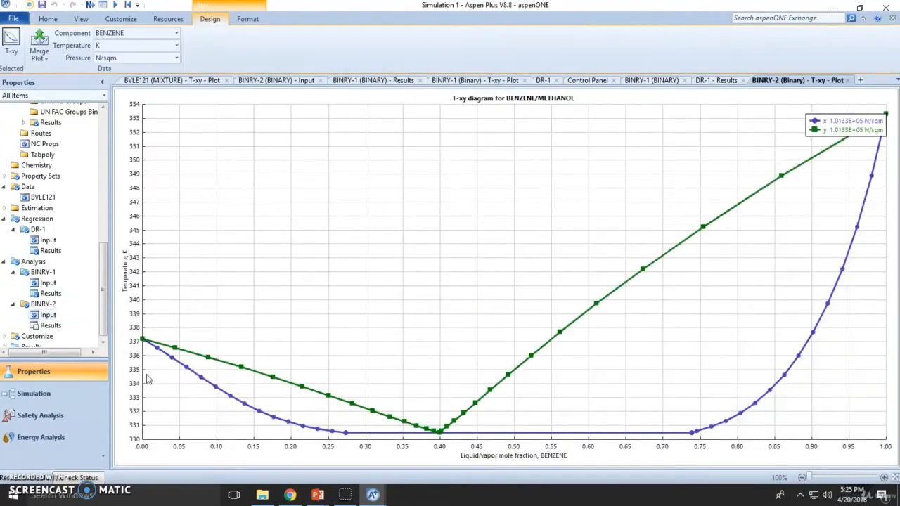
# Vary METHANOL instead of BENZENE, rerun BINRY-2, and bring up the BVLE121 experimental T-xy plot.
pyautogui.click(50, 316)
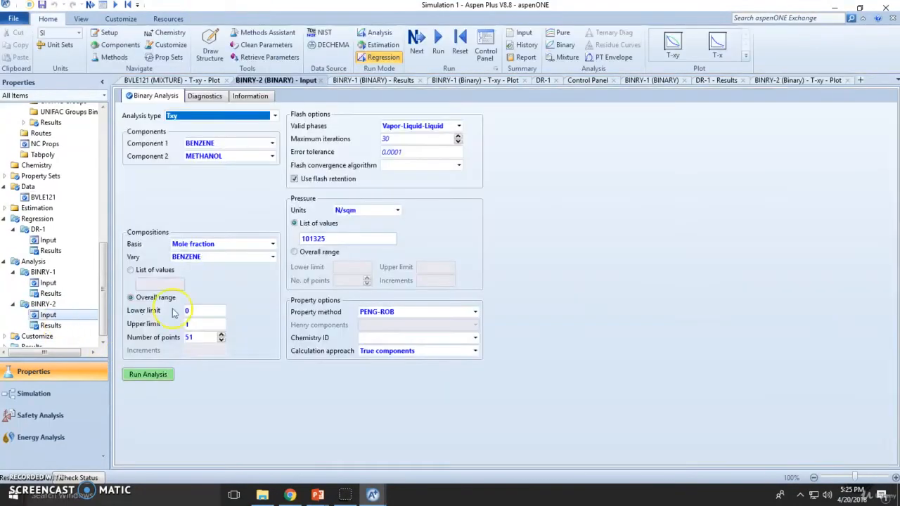
pyautogui.click(271, 257)
pyautogui.click(211, 282)
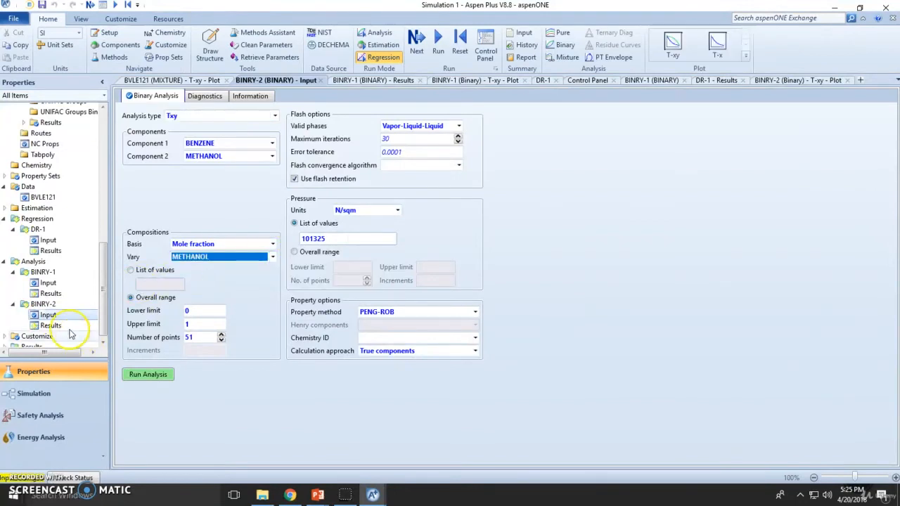
pyautogui.click(150, 375)
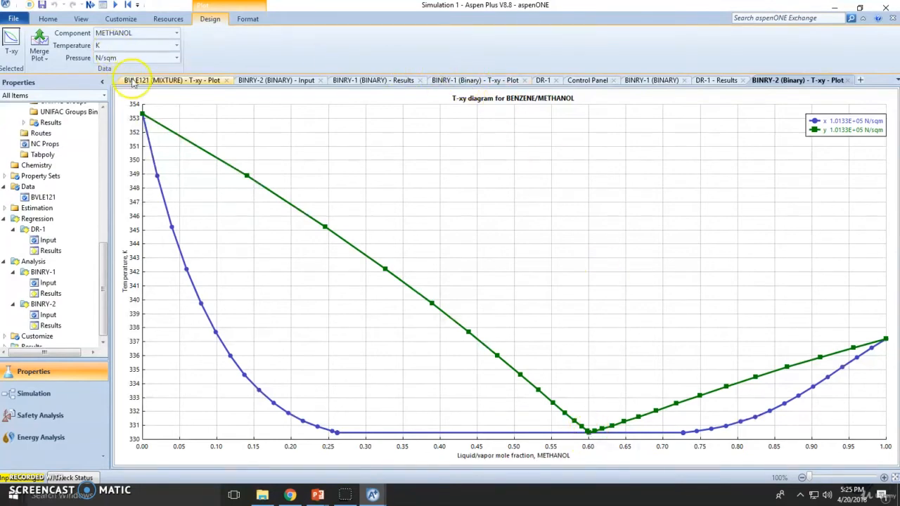
pyautogui.click(135, 81)
pyautogui.click(40, 59)
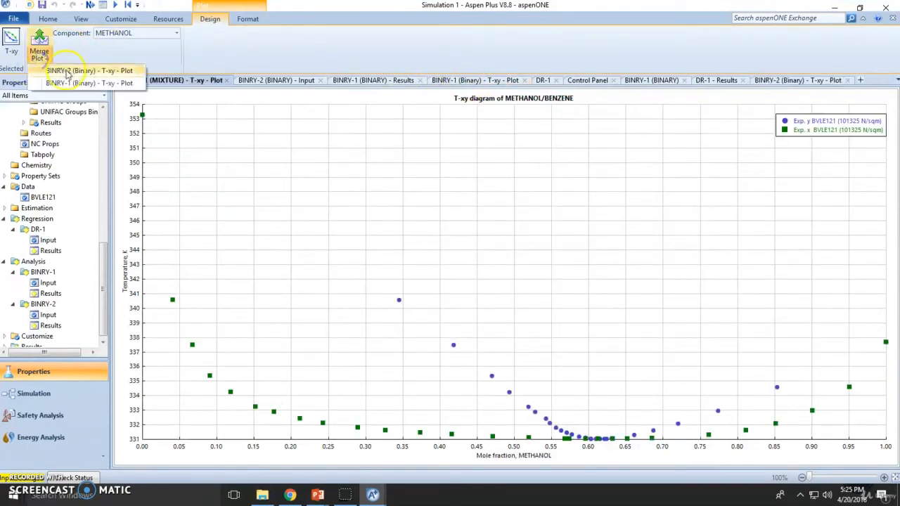
# Merge the BINRY-2 T-xy plot into the BVLE121 plot using a single Y axis.
pyautogui.click(85, 71)
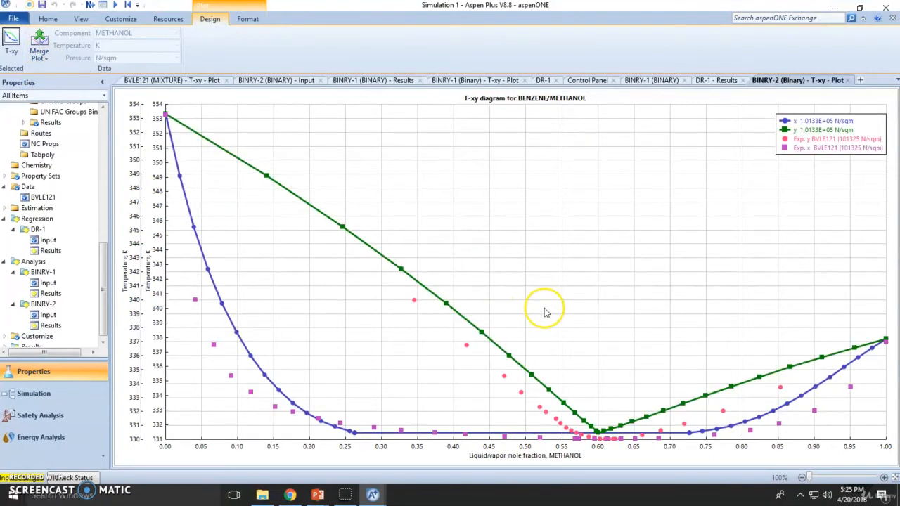
pyautogui.rightClick(545, 310)
pyautogui.click(579, 413)
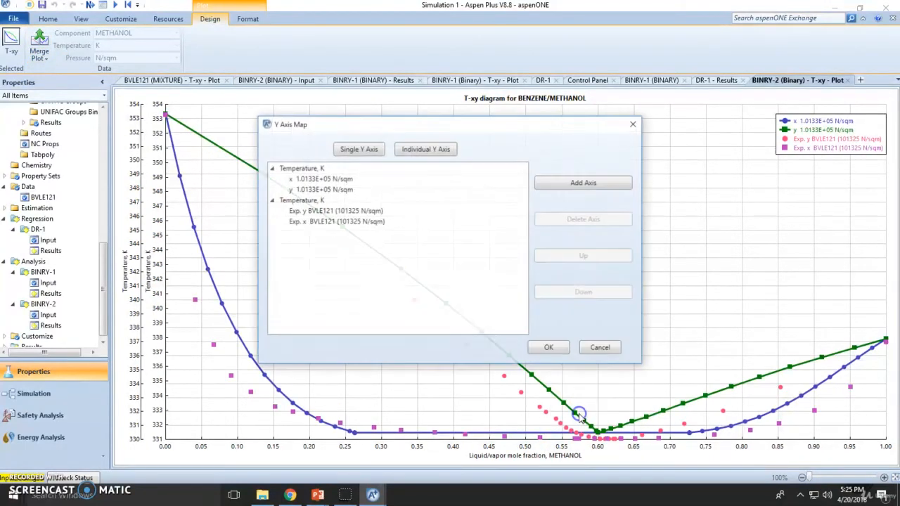
pyautogui.click(373, 152)
pyautogui.click(552, 349)
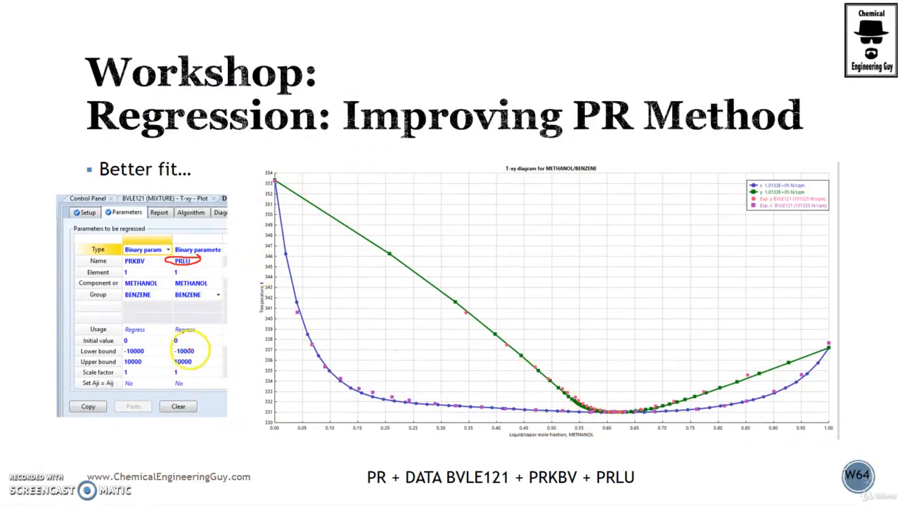
# Mark PRLIJ's initial value and bounds, then underline 'VLE 121' on the homework slide.
pyautogui.moveTo(229, 346); pyautogui.dragTo(115, 344)
pyautogui.moveTo(63, 362); pyautogui.dragTo(252, 361)
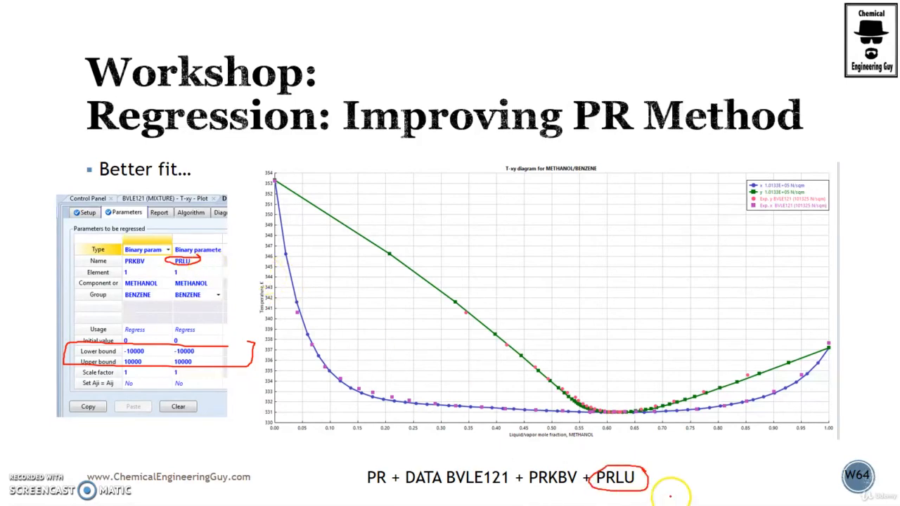
pyautogui.press('Right')
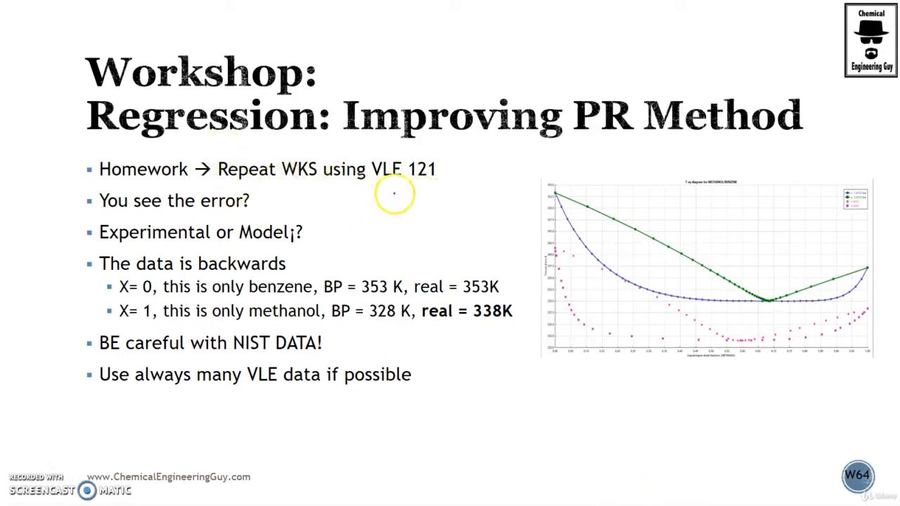
pyautogui.moveTo(369, 183); pyautogui.dragTo(444, 185)
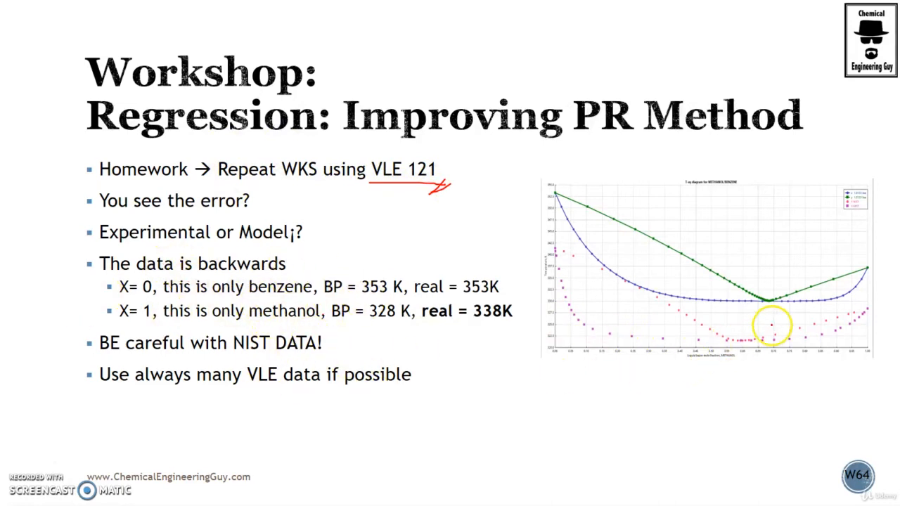
pyautogui.hotkey('alt', 'Tab')
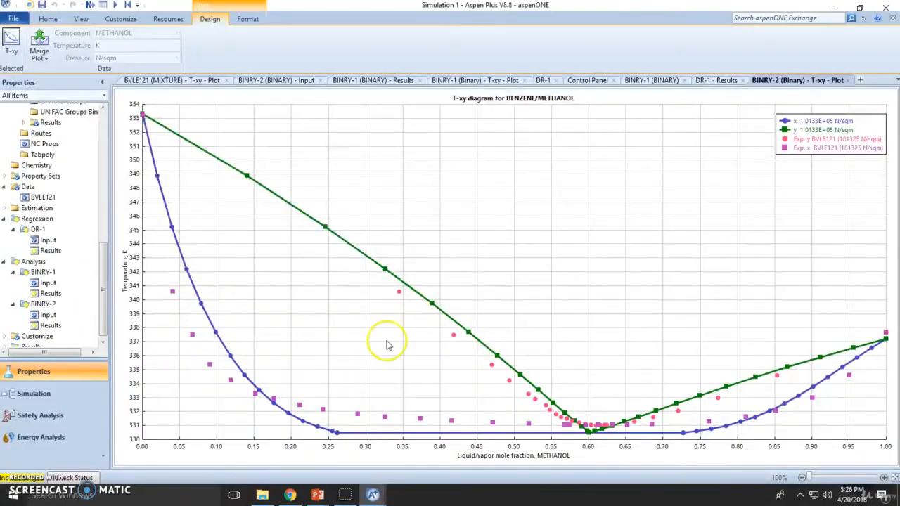
# Rerun the BINRY-1 Peng-Robinson T-xy analysis.
pyautogui.click(592, 428)
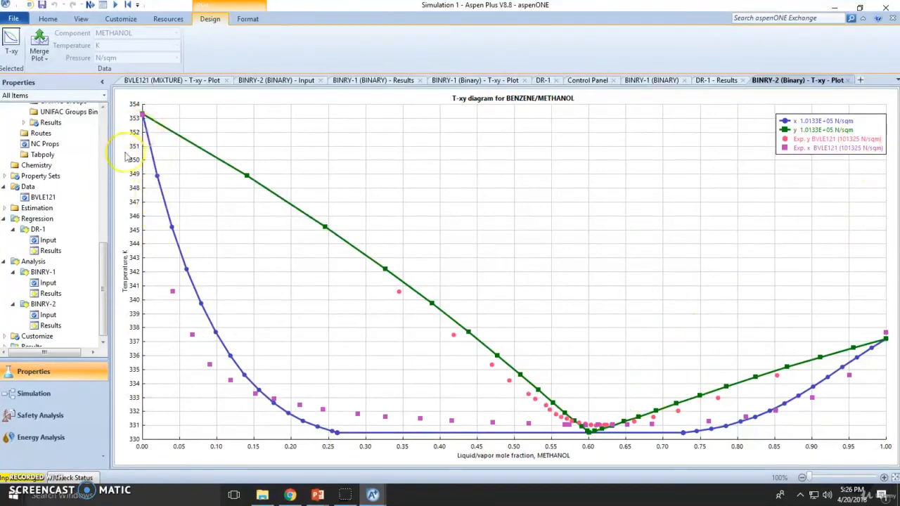
pyautogui.click(47, 283)
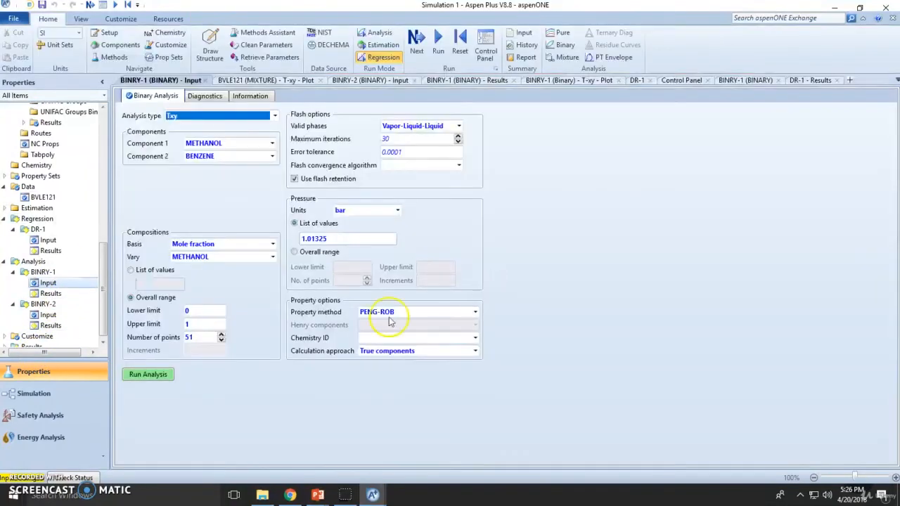
pyautogui.click(145, 370)
pyautogui.click(150, 375)
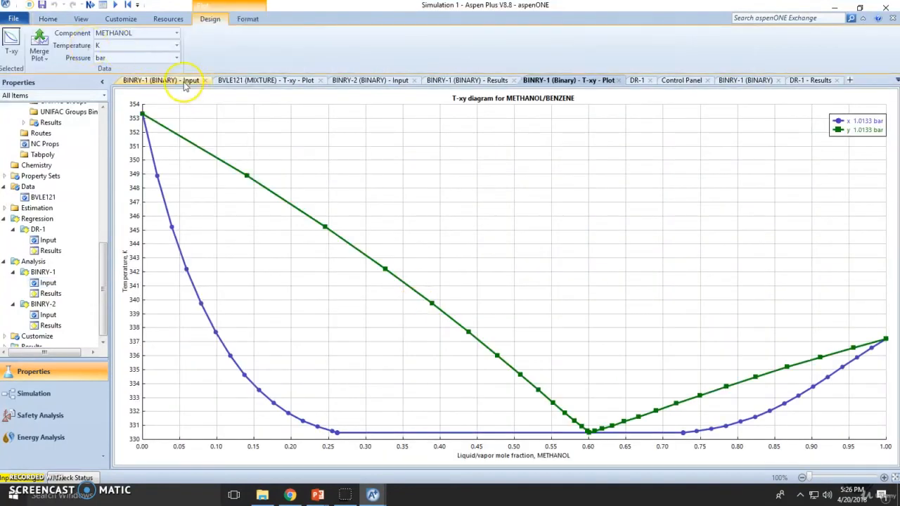
pyautogui.click(185, 83)
# Merge BINRY-1 curves into the BVLE121 experimental plot on a single temperature axis.
pyautogui.click(256, 81)
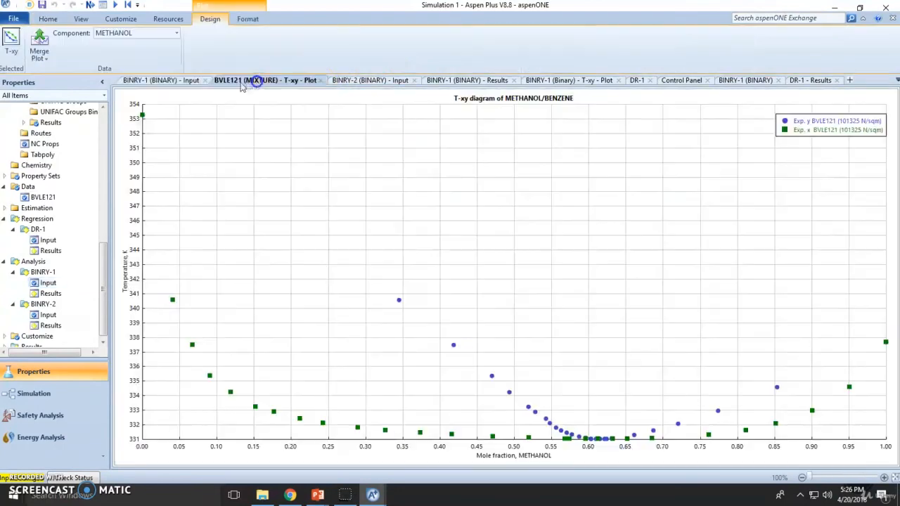
pyautogui.click(39, 51)
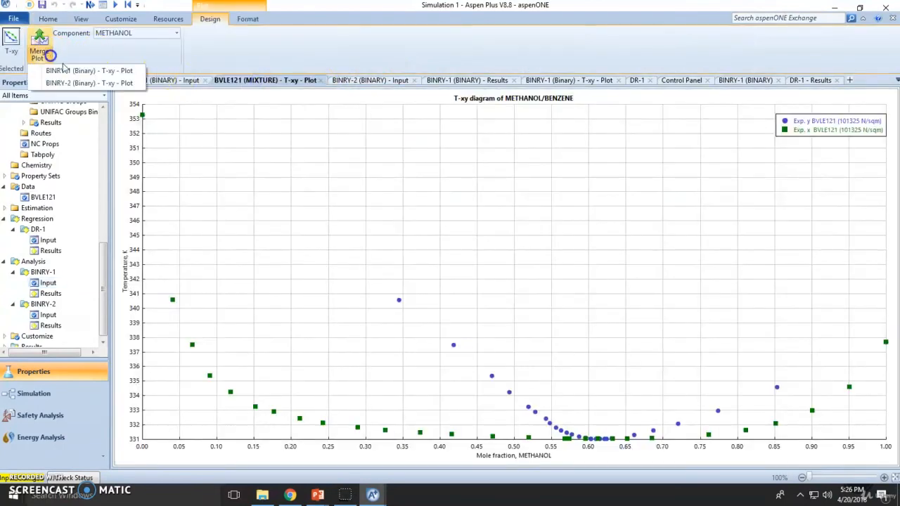
pyautogui.click(84, 75)
pyautogui.rightClick(545, 299)
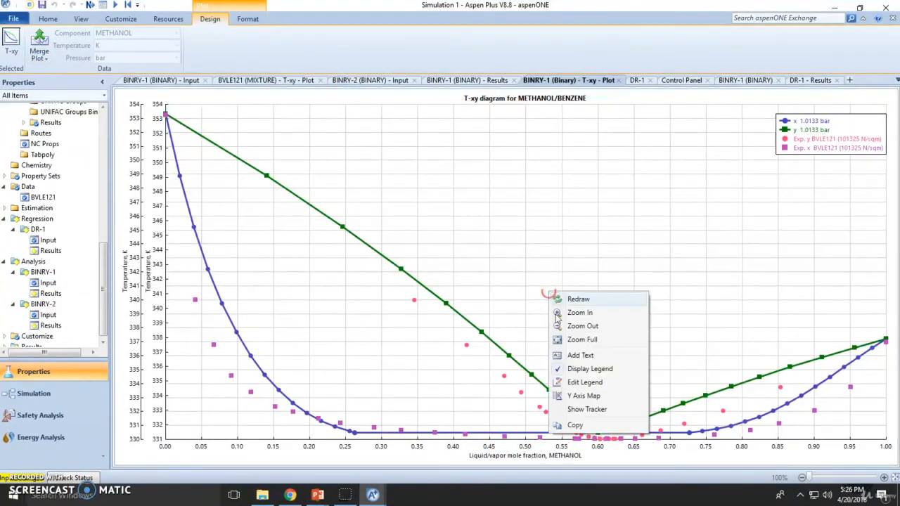
pyautogui.click(595, 410)
pyautogui.rightClick(557, 358)
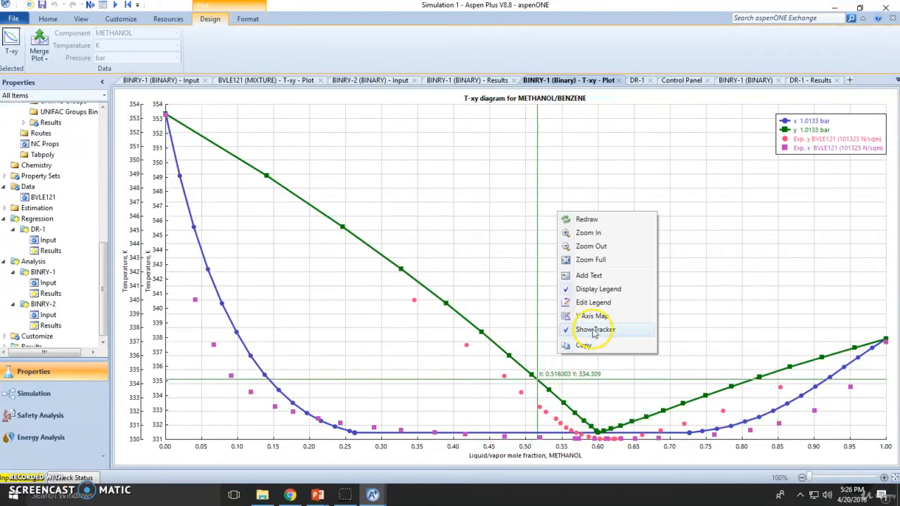
pyautogui.rightClick(581, 342)
pyautogui.click(614, 303)
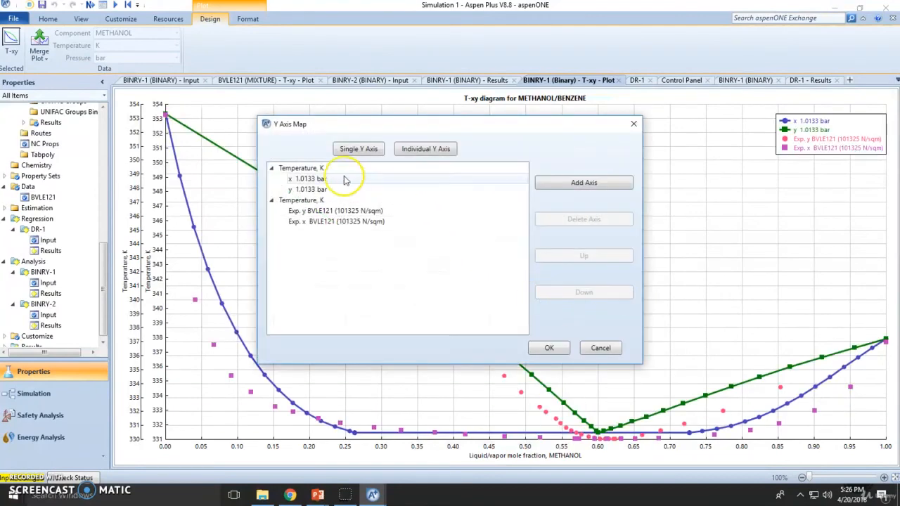
pyautogui.click(359, 148)
pyautogui.click(549, 348)
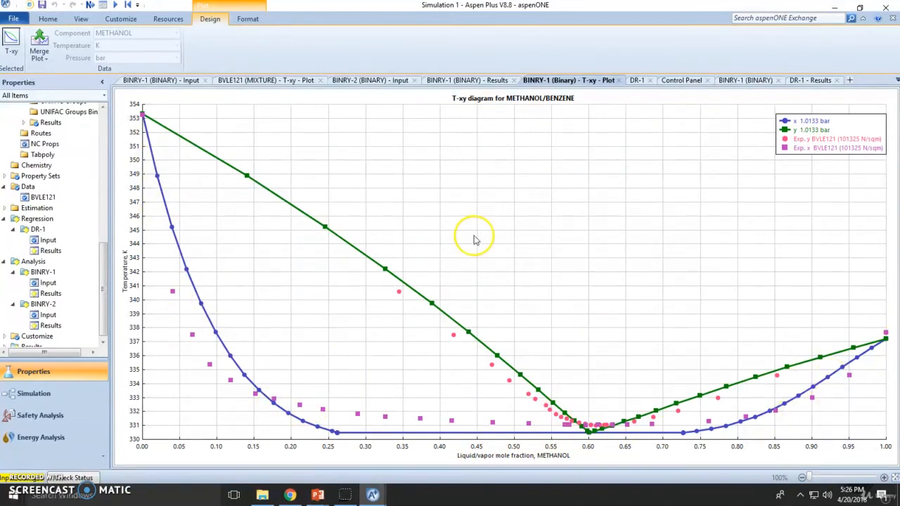
pyautogui.click(46, 19)
# Switch to analysis run mode and rerun the BINRY-1 analysis.
pyautogui.click(389, 35)
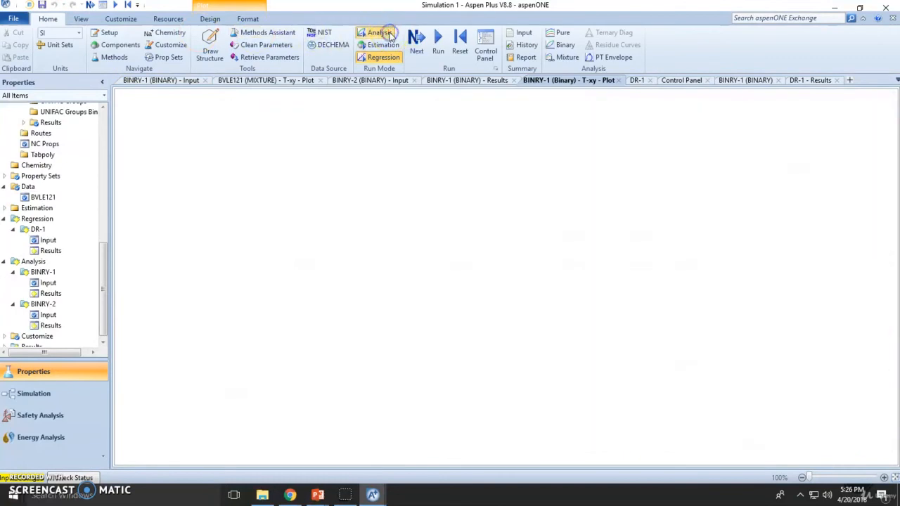
pyautogui.click(48, 278)
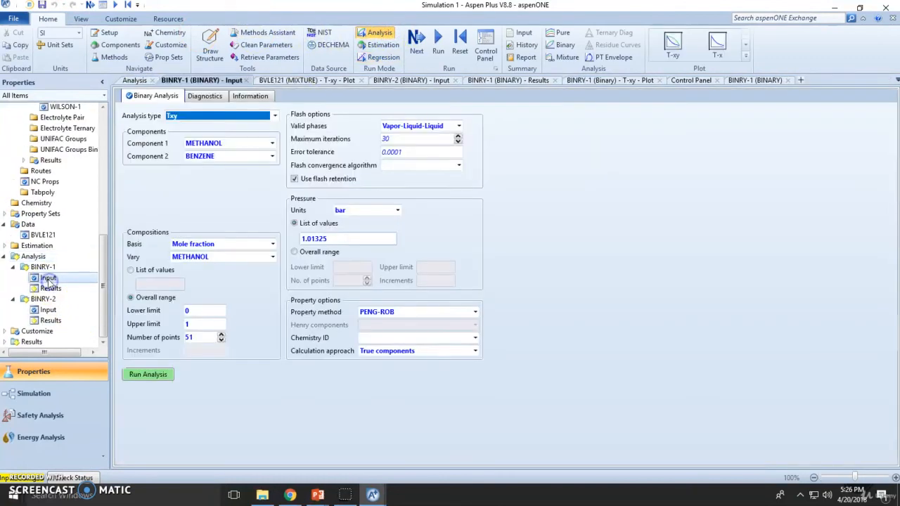
pyautogui.click(48, 310)
pyautogui.click(141, 375)
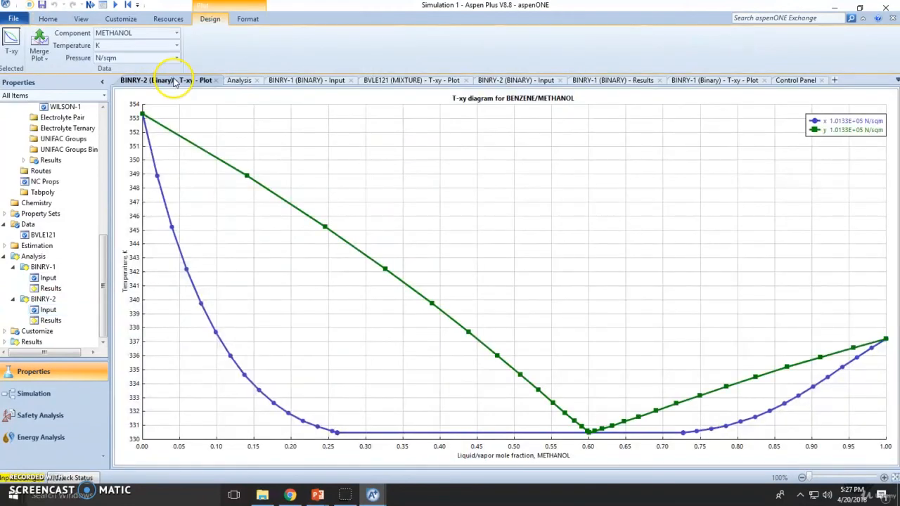
pyautogui.click(242, 83)
pyautogui.click(307, 80)
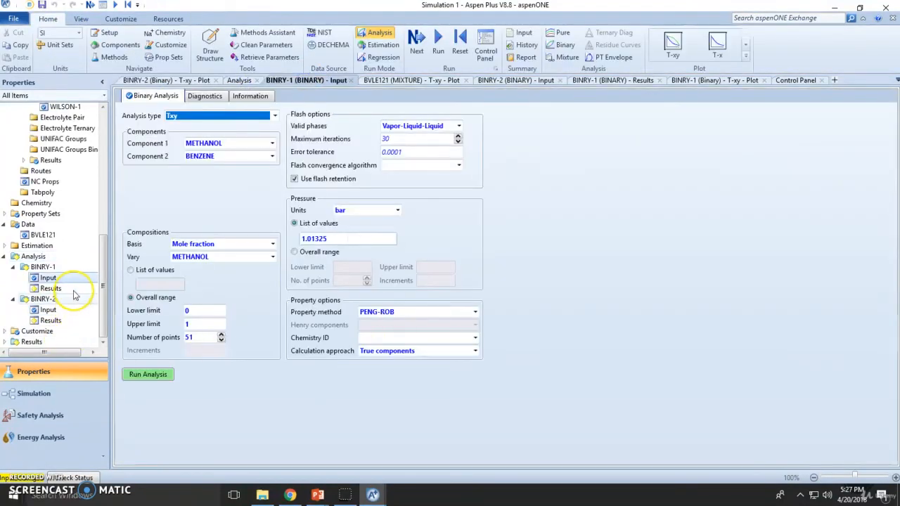
pyautogui.click(48, 279)
# Set BINRY-1 to the WILSON method, rerun, and merge its curves with the BINRY-2 plot.
pyautogui.click(475, 312)
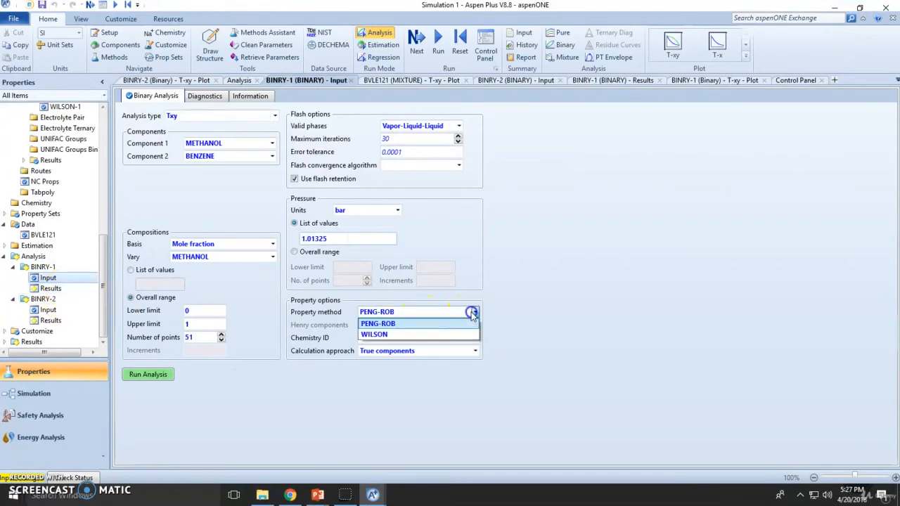
pyautogui.click(398, 336)
pyautogui.click(147, 374)
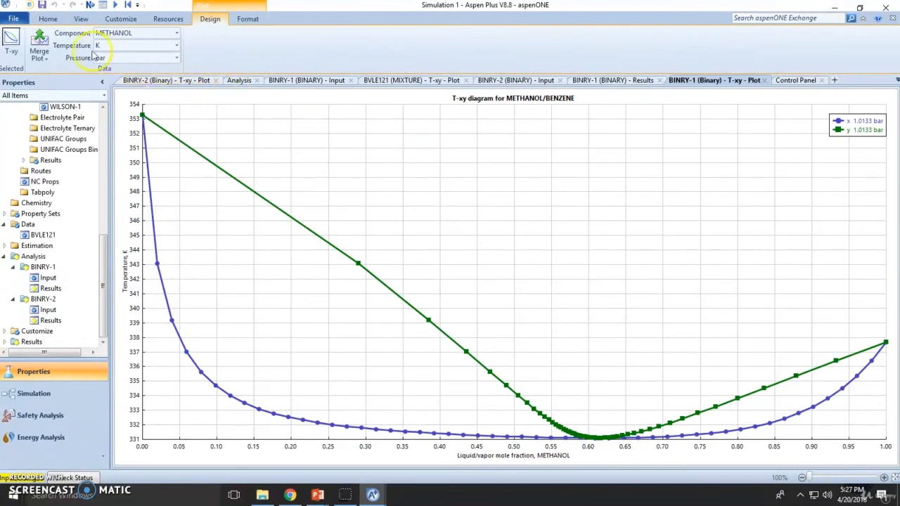
pyautogui.click(40, 54)
pyautogui.click(95, 77)
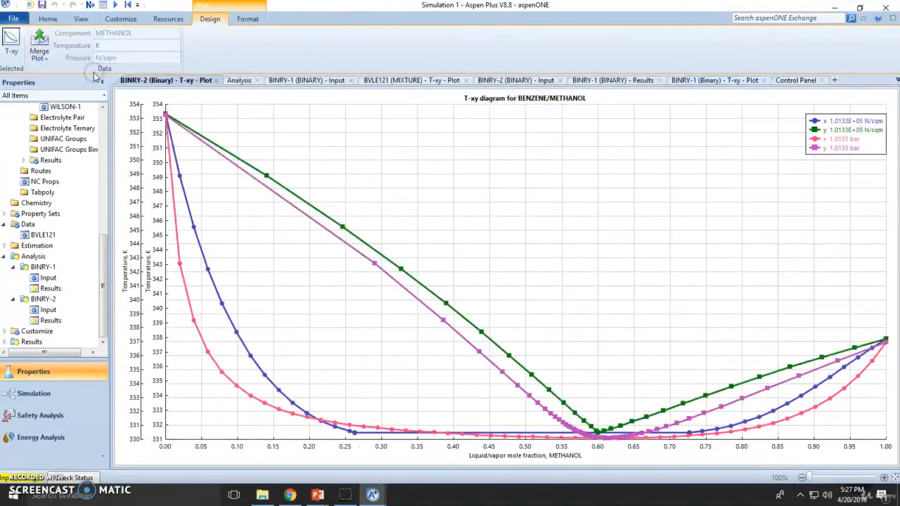
# Map the merged Wilson and Peng-Robinson curves onto one temperature axis in K.
pyautogui.rightClick(680, 262)
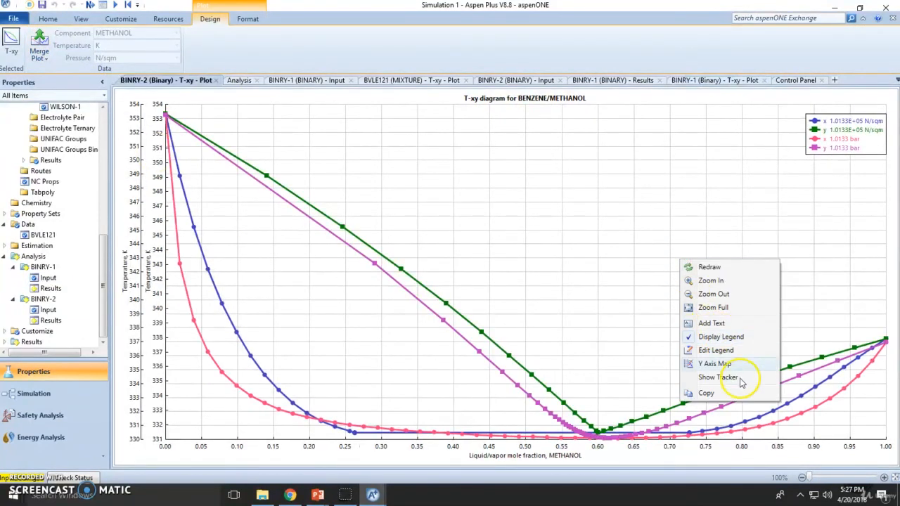
pyautogui.click(725, 363)
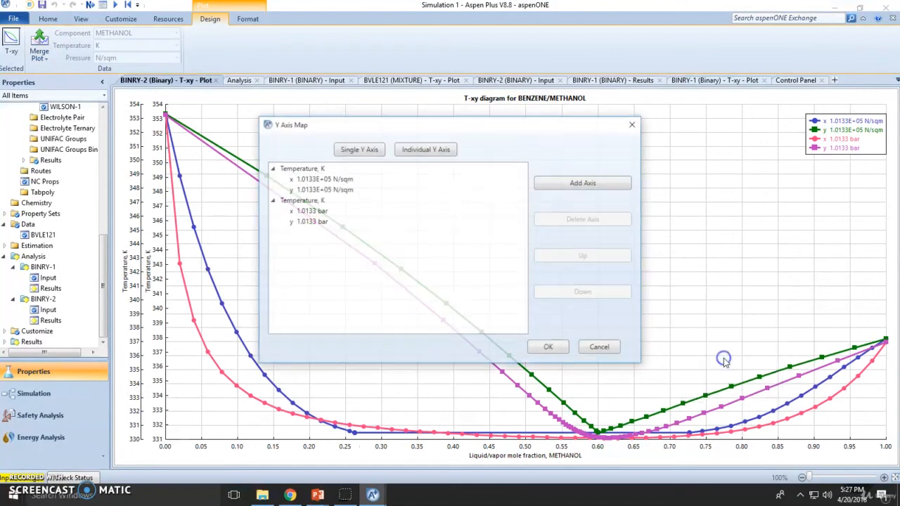
pyautogui.click(378, 152)
pyautogui.click(549, 348)
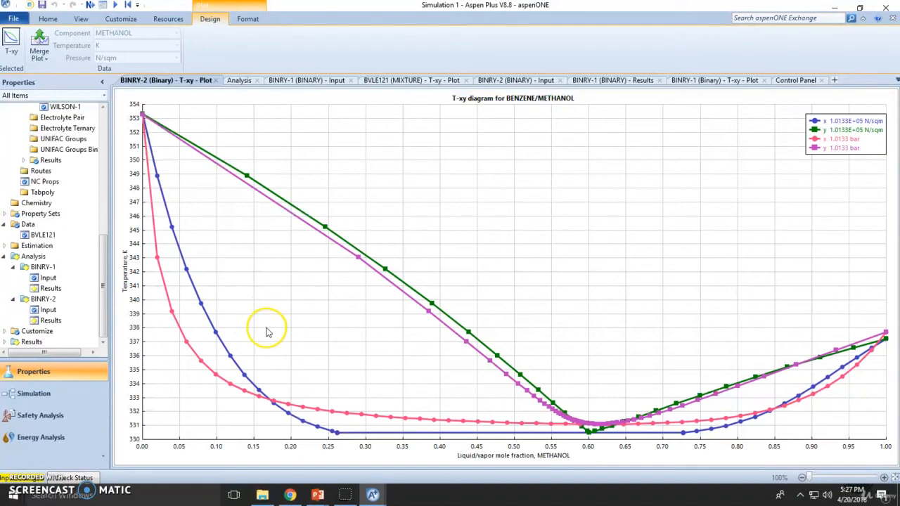
pyautogui.click(372, 81)
# Merge the BVLE121 experimental points into the BINRY-2 plot on a single temperature axis.
pyautogui.click(44, 59)
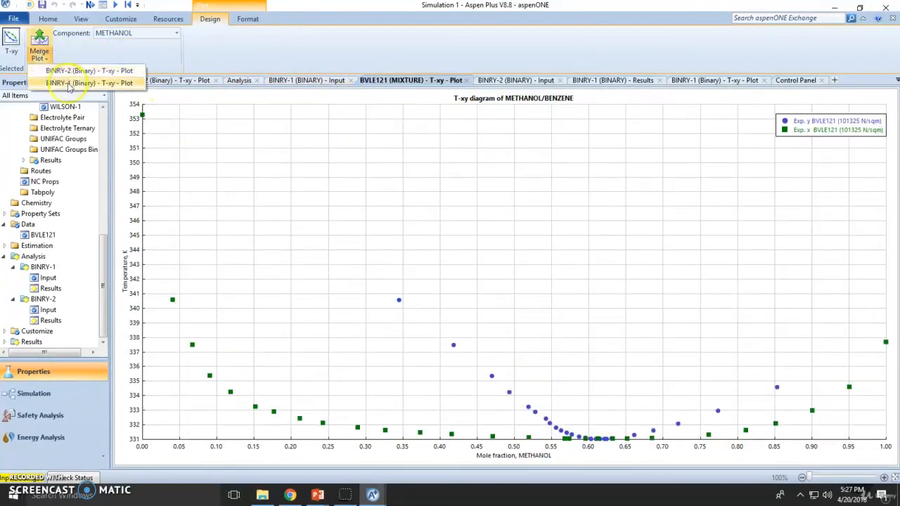
pyautogui.click(69, 70)
pyautogui.rightClick(280, 274)
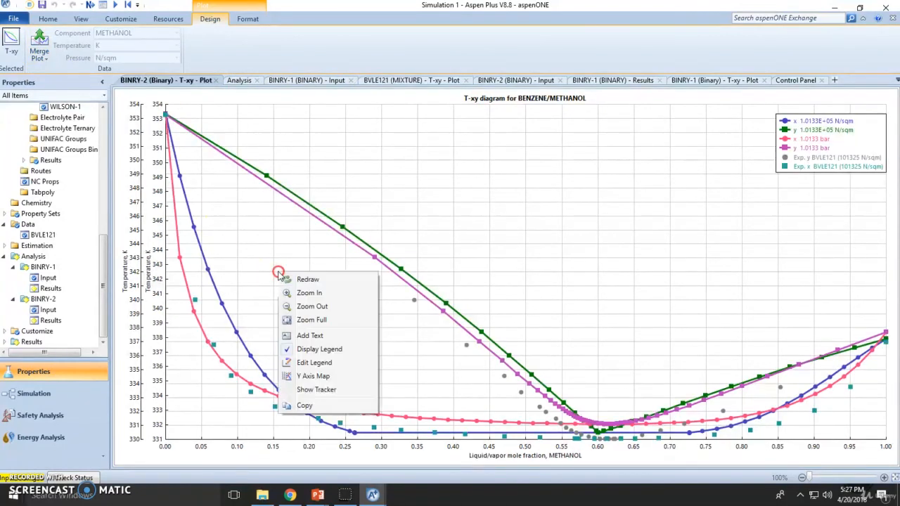
pyautogui.click(325, 377)
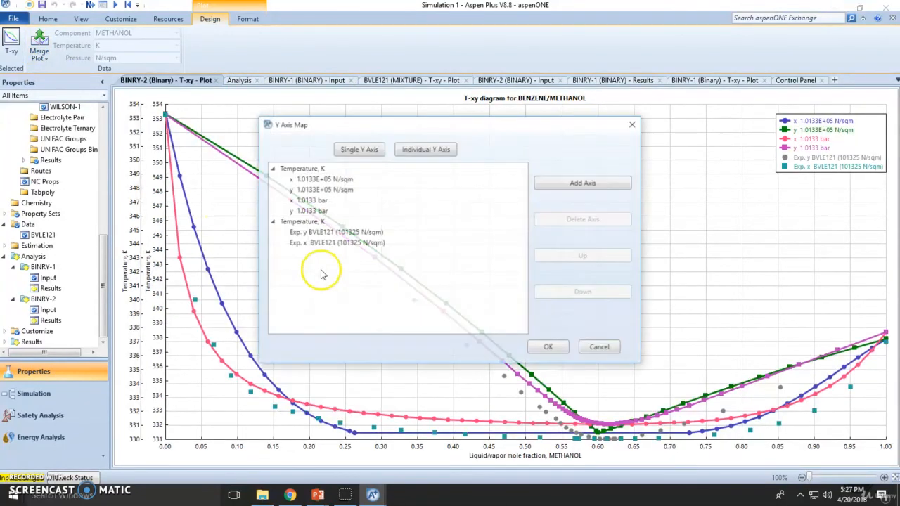
pyautogui.click(347, 149)
pyautogui.click(549, 348)
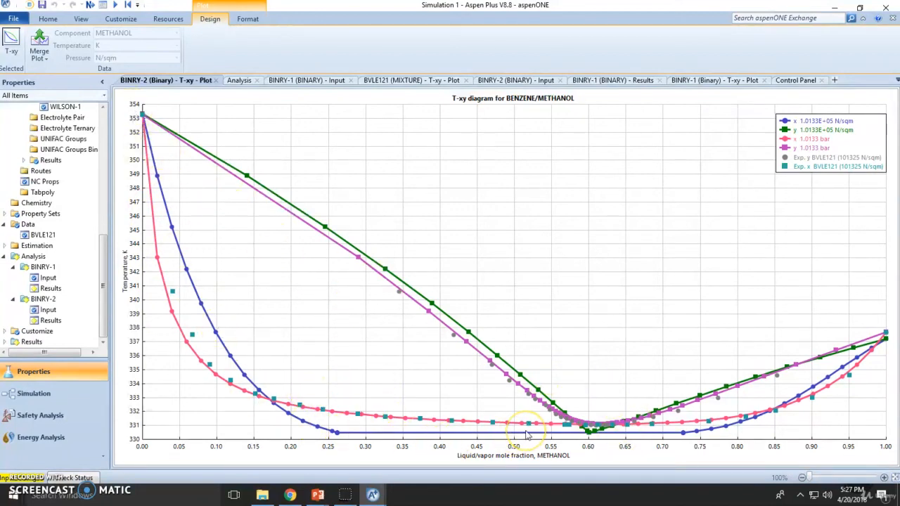
pyautogui.hotkey('alt', 'Tab')
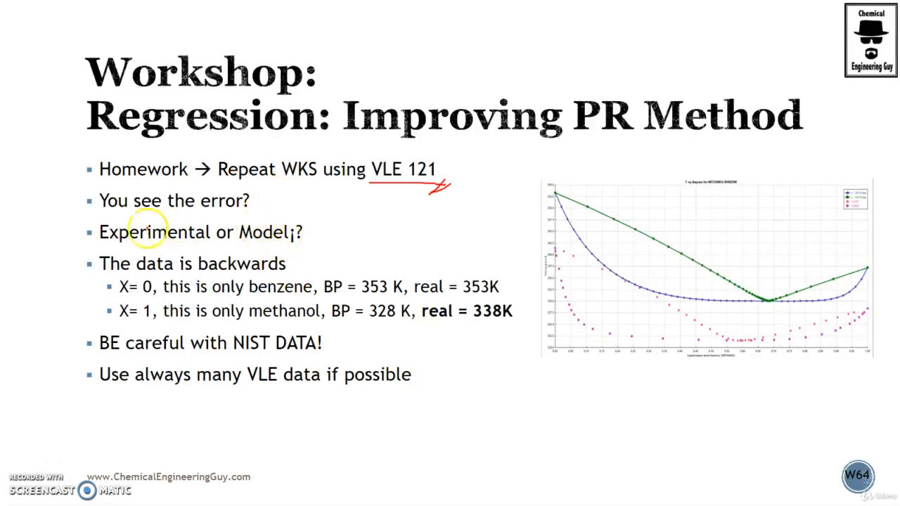